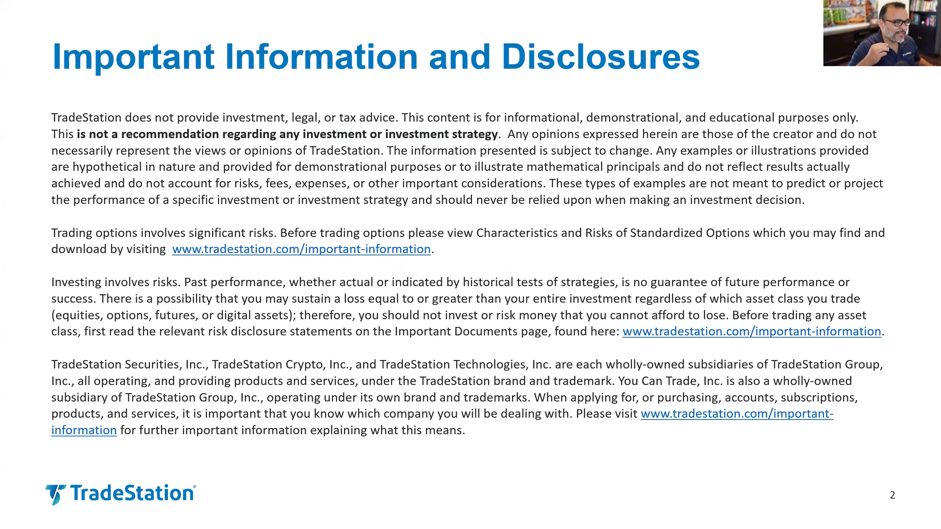
Switch from the presentation slides to the TradeStation desktop
key("alt+Tab")
key("alt+Tab")
key("alt+Tab")
key("alt+Tab")
key("alt+Tab")
key("alt+Tab")
key("alt+Tab")
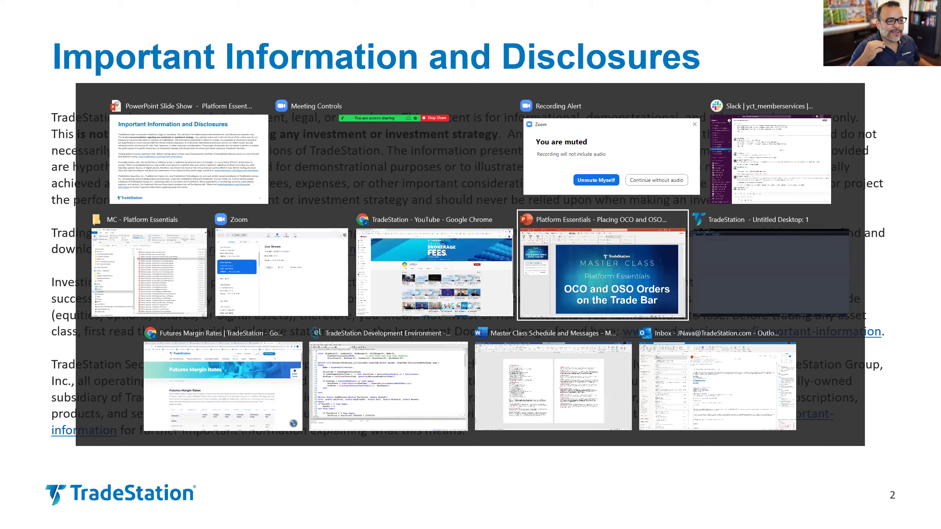
key("alt+Tab")
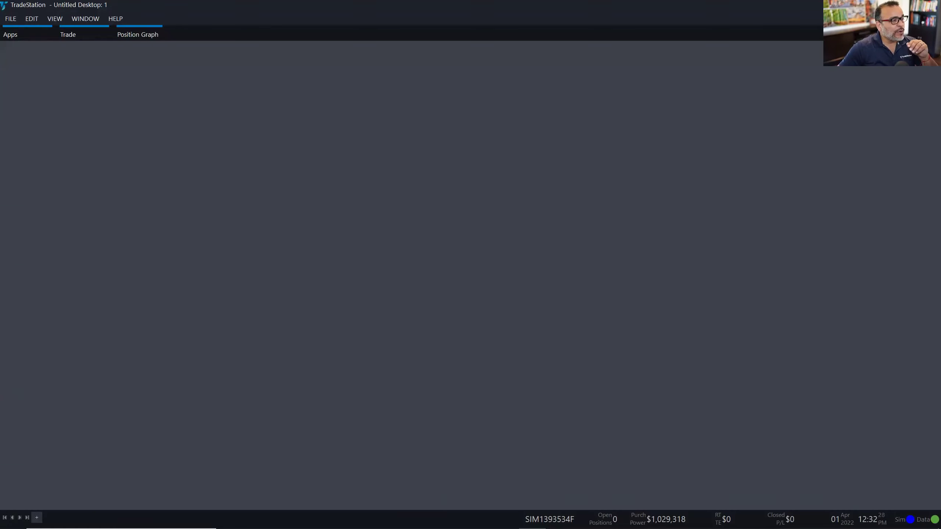
Pin the Trade bar and the Position Graph bar so both stay open on the desktop
left_click(60, 36)
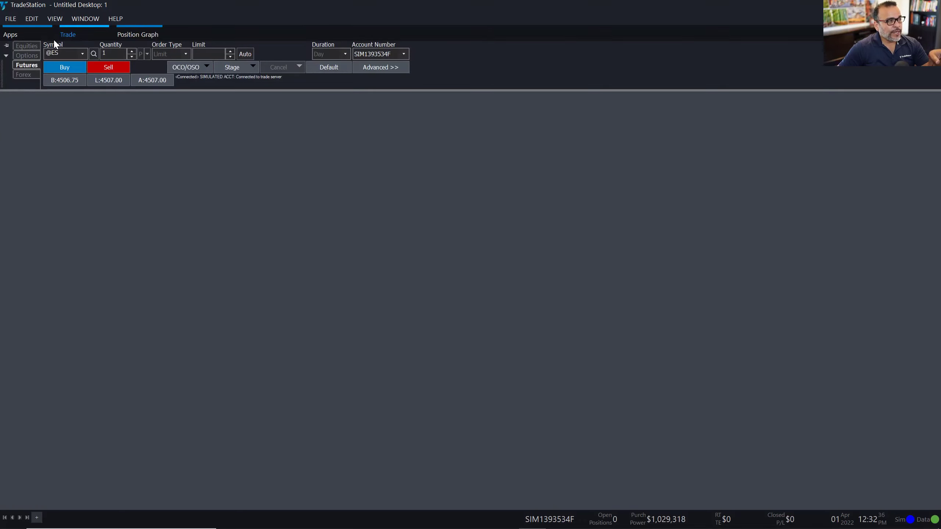
left_click(6, 46)
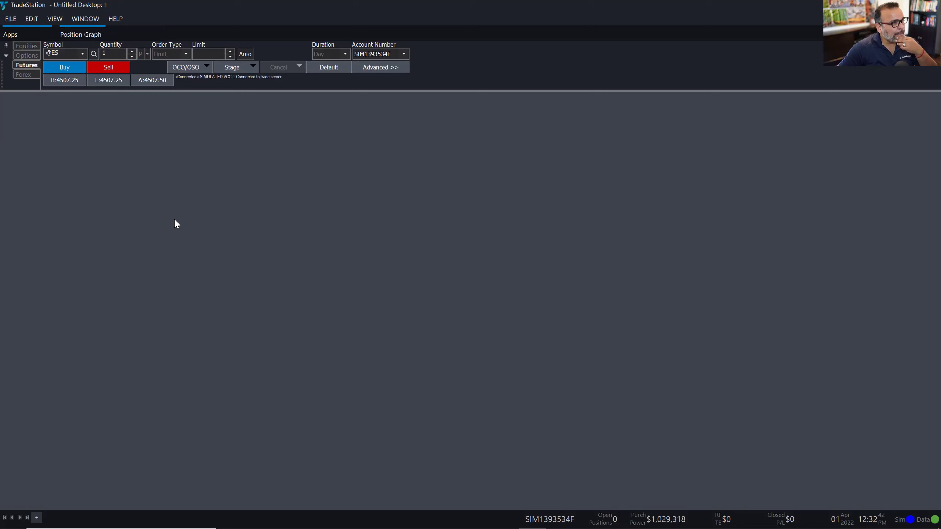
mouse_move(93, 36)
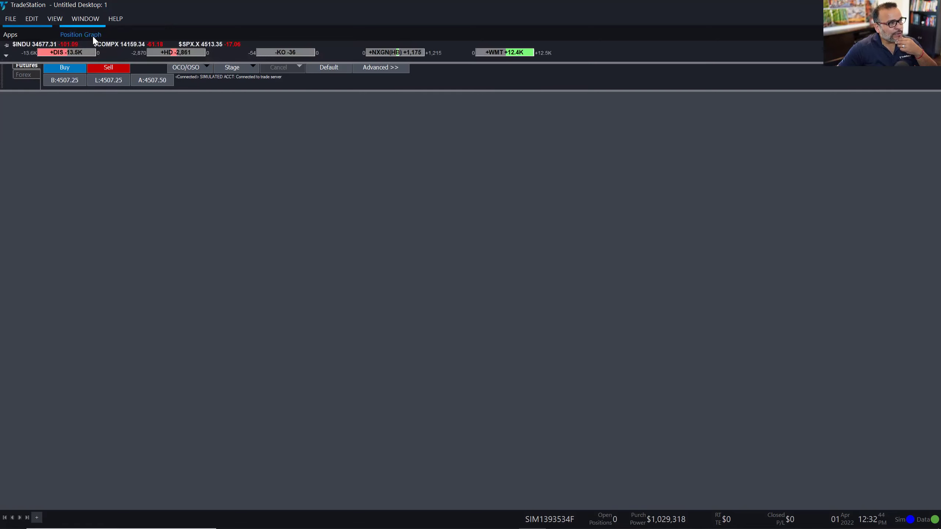
left_click(6, 45)
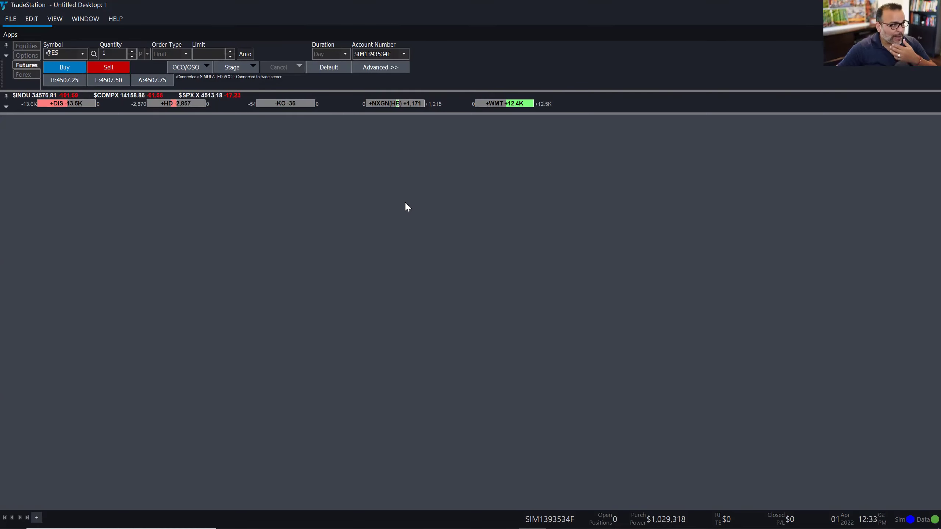
Launch TradeManager and enlarge its window to fill the workspace
left_click(16, 34)
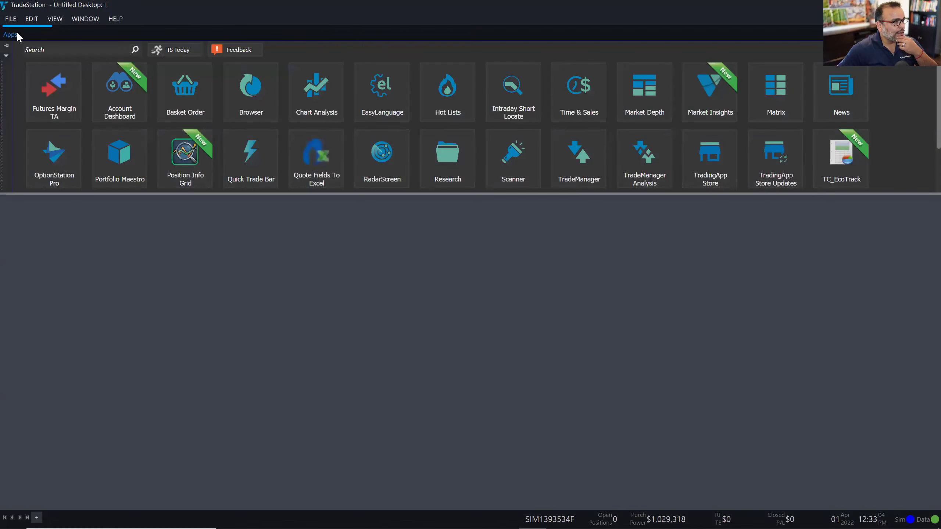
left_click(569, 164)
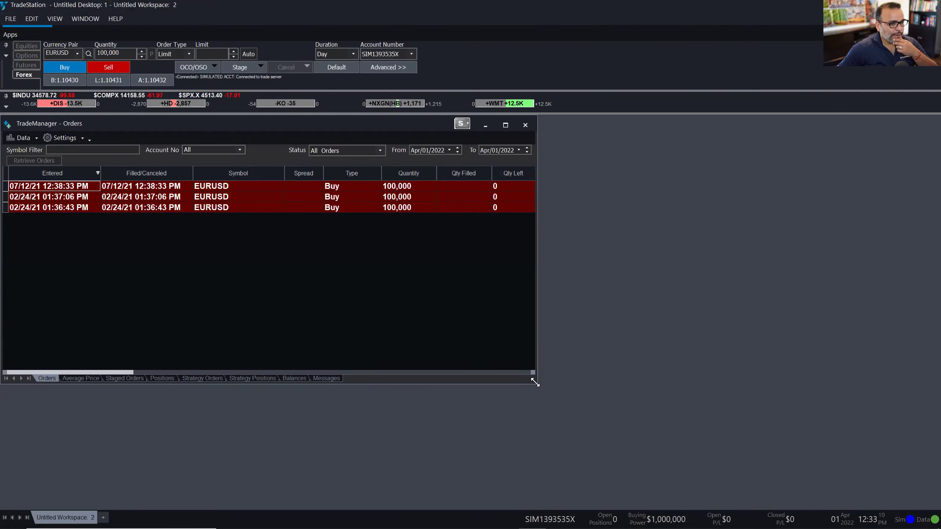
left_click_drag(535, 383, 755, 423)
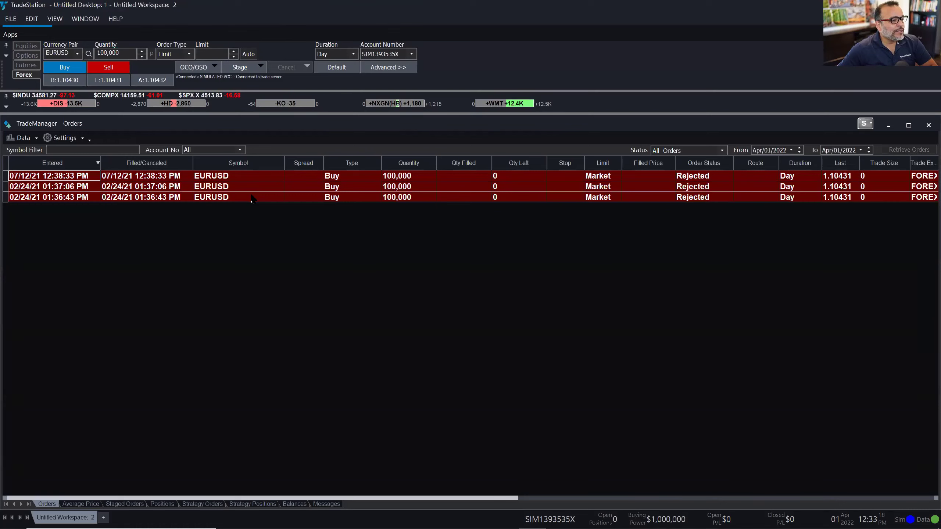
Review the order list in TradeManager, check its message log, and return to the orders view
mouse_move(251, 195)
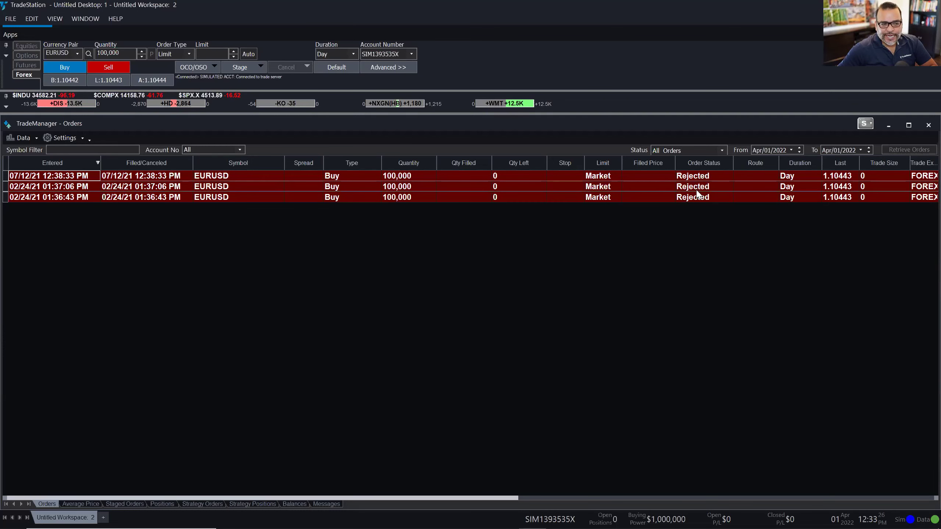
mouse_move(700, 183)
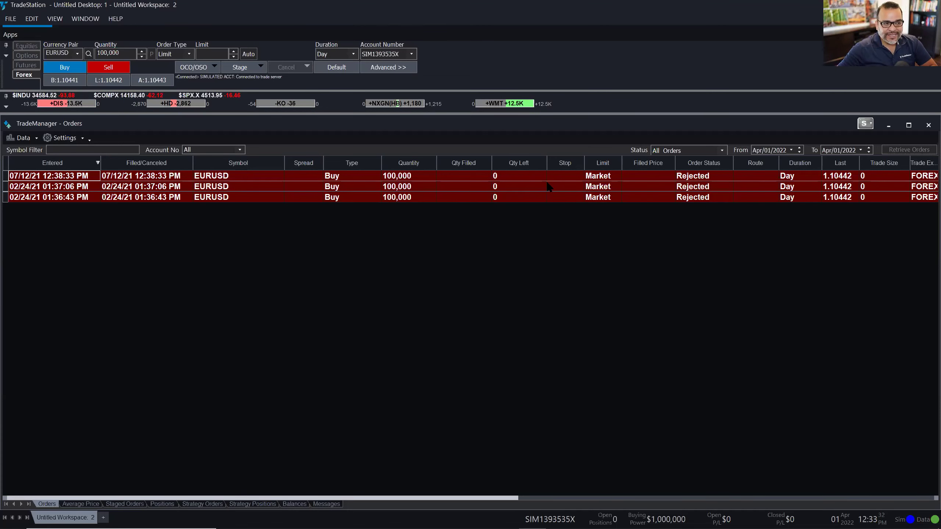
mouse_move(549, 187)
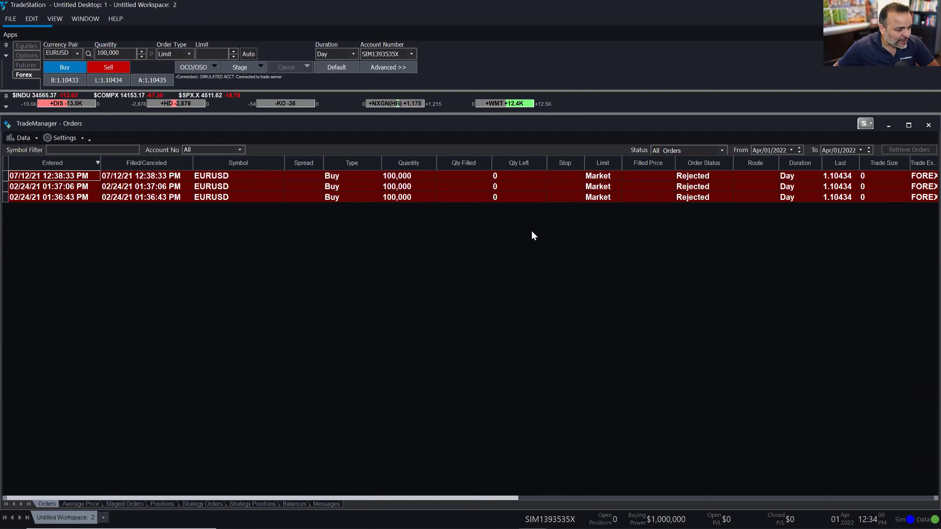
left_click(327, 504)
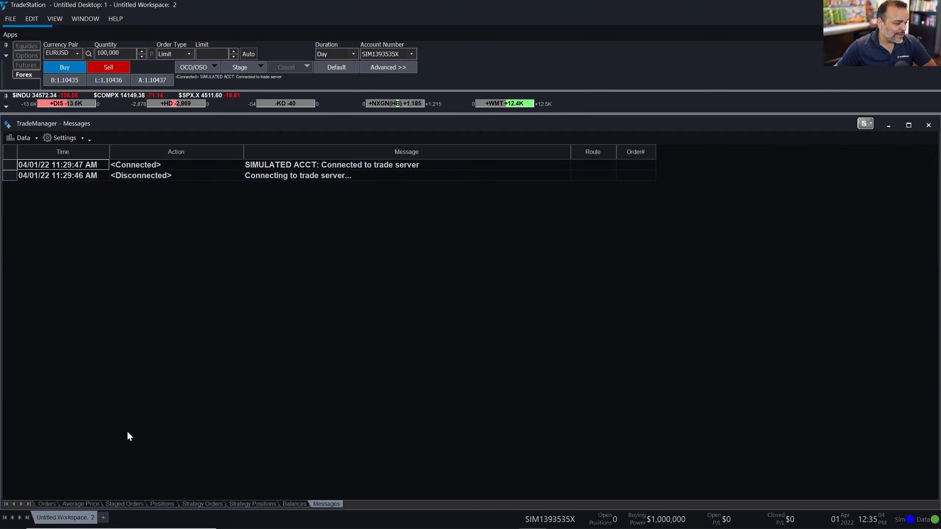
left_click(43, 503)
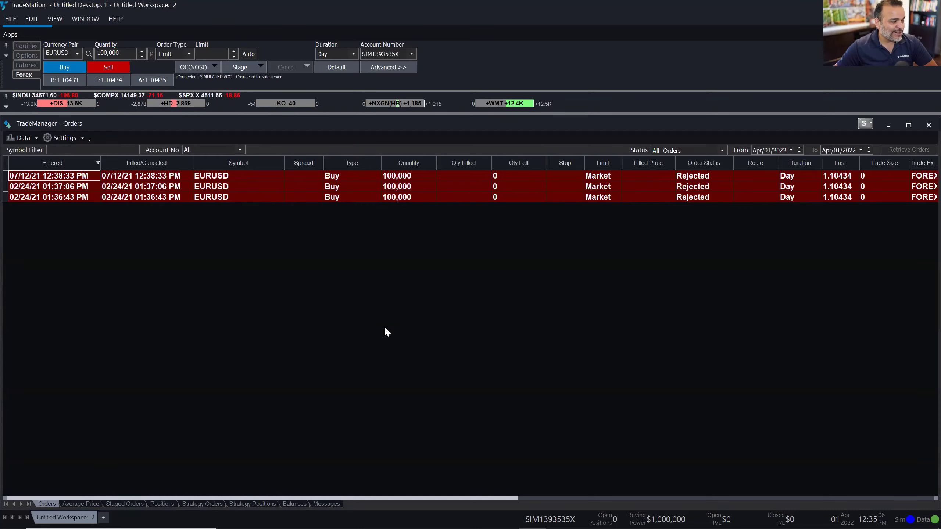
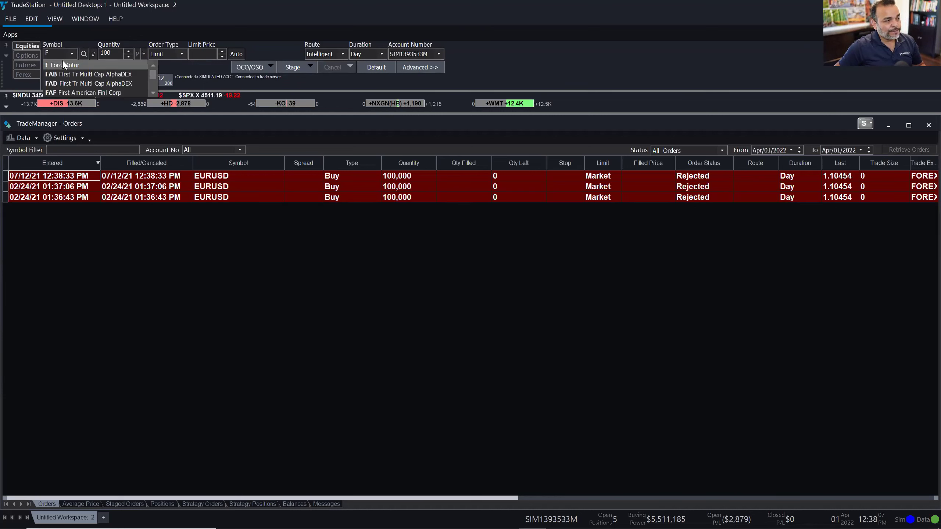
Set up an equity order for Ford Motor (F) with a quantity of 1,000 and the Market order type
left_click(65, 65)
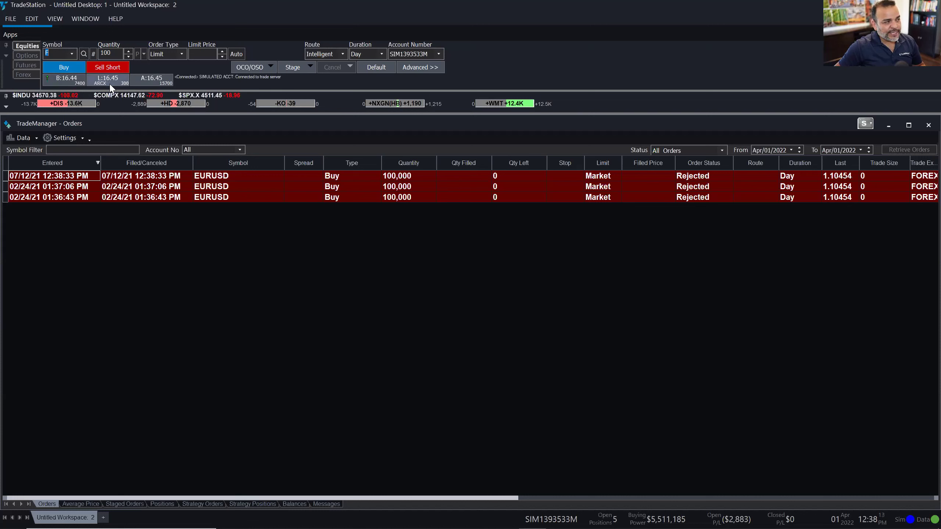
left_click(114, 51)
type("1000")
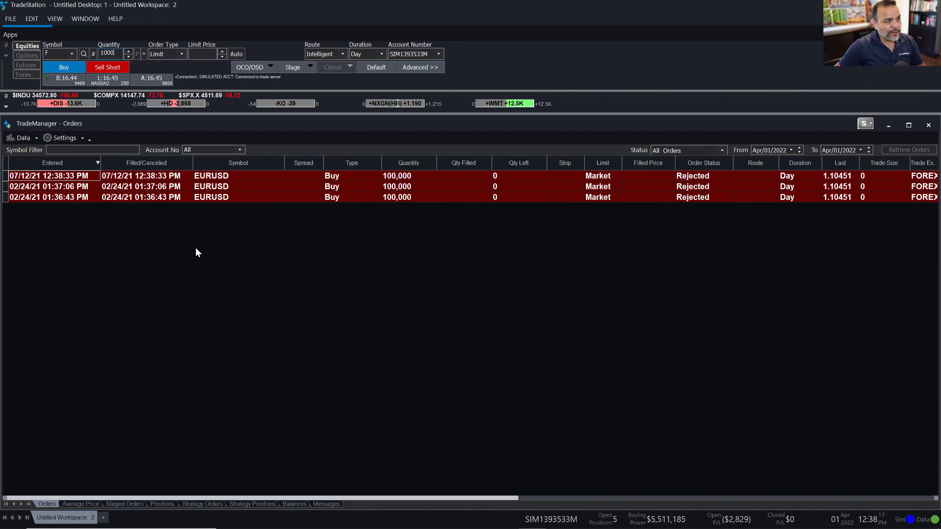
left_click(170, 56)
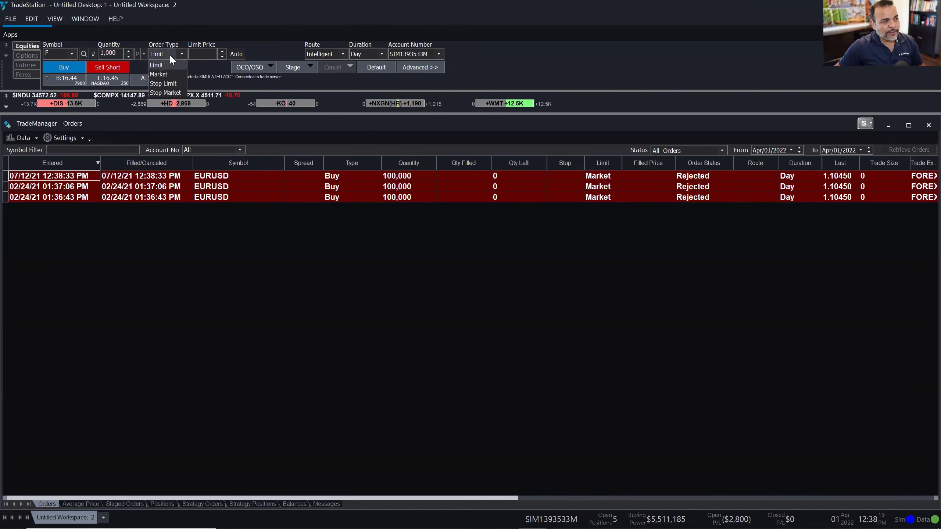
left_click(168, 73)
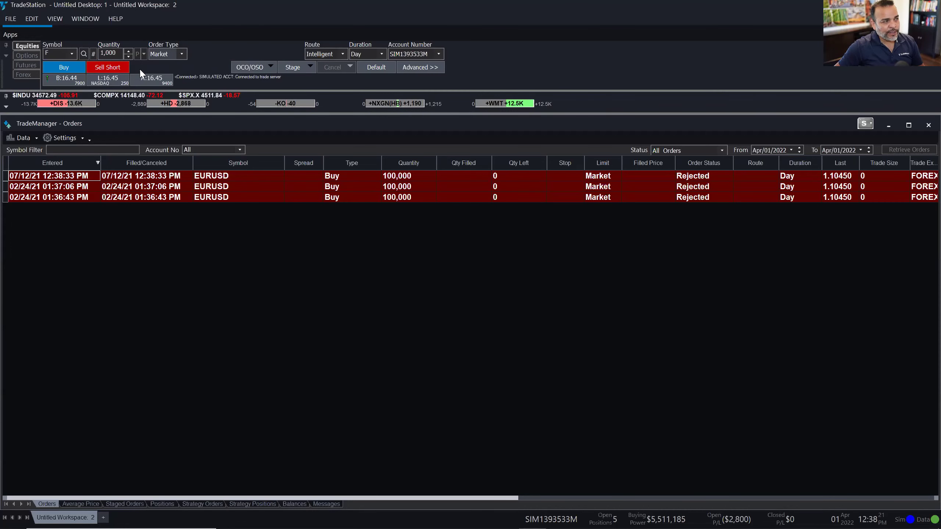
Place the buy order for 1,000 shares of F at market and confirm it
left_click(64, 67)
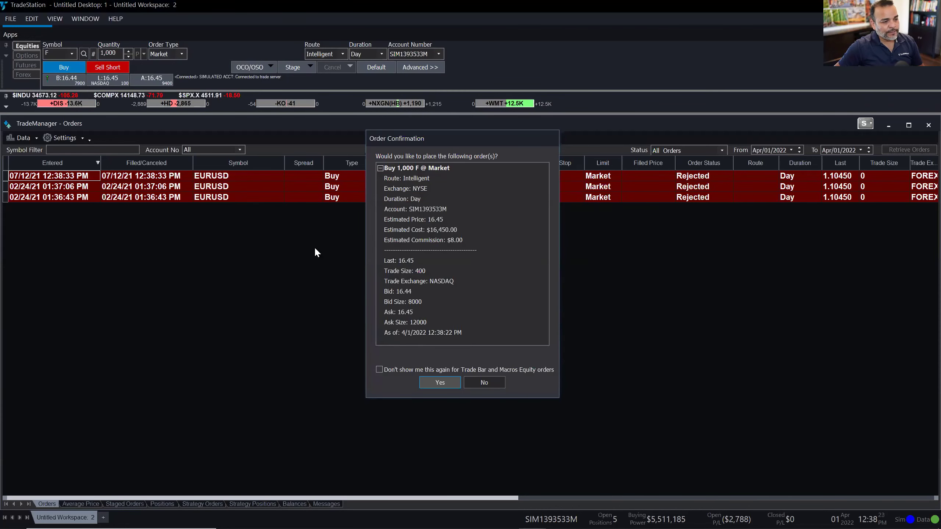
left_click(380, 369)
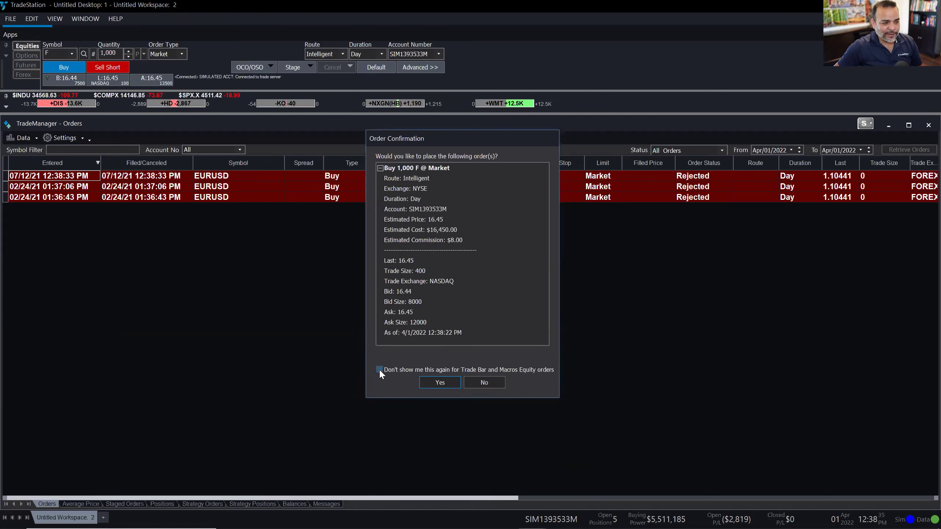
left_click(451, 386)
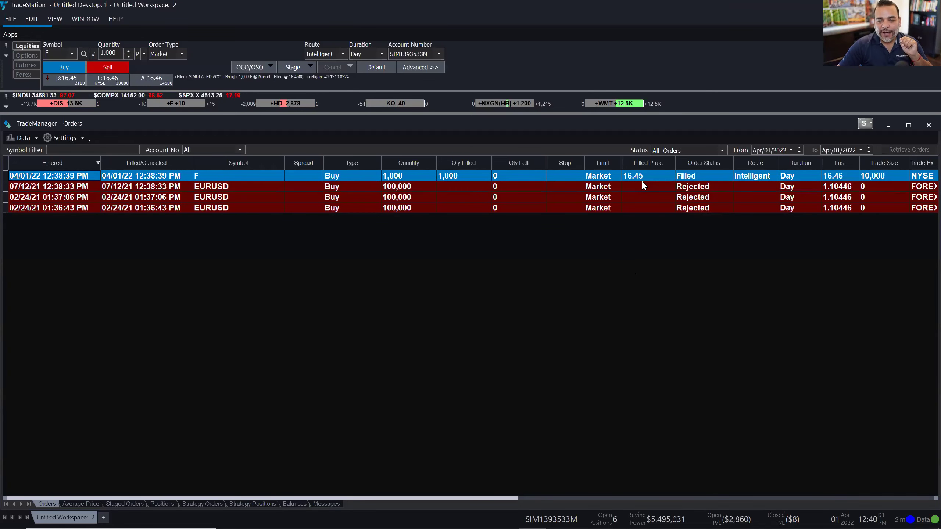
Open an OCO exit bracket with 1 Limit & 1 Stop Level for the F position
mouse_move(642, 182)
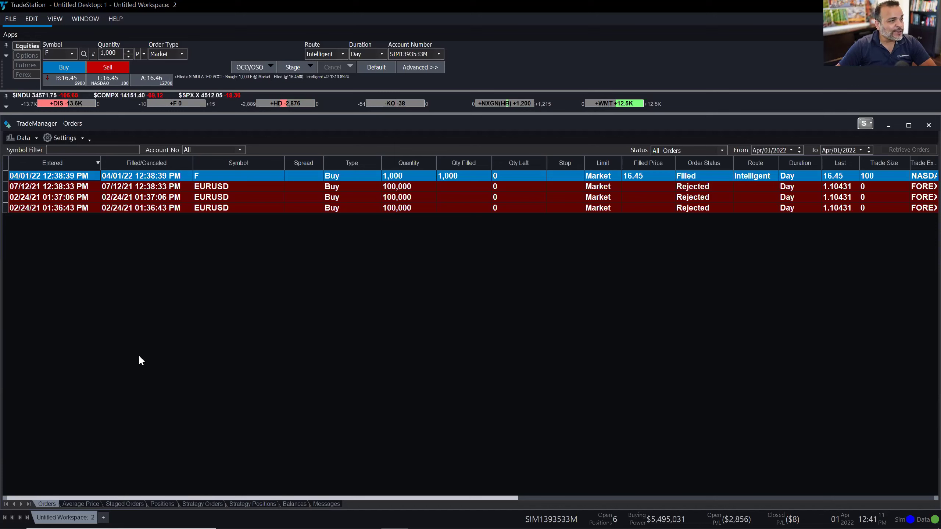
left_click(264, 68)
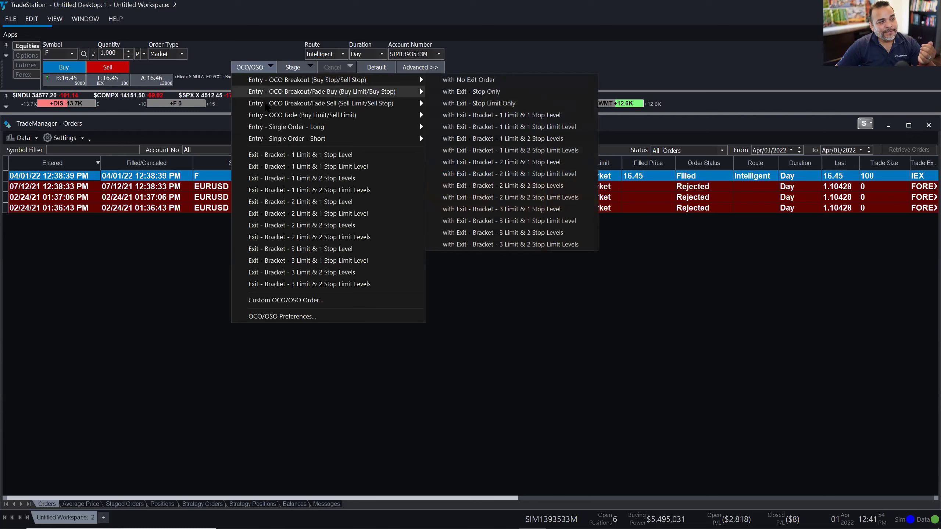
mouse_move(266, 142)
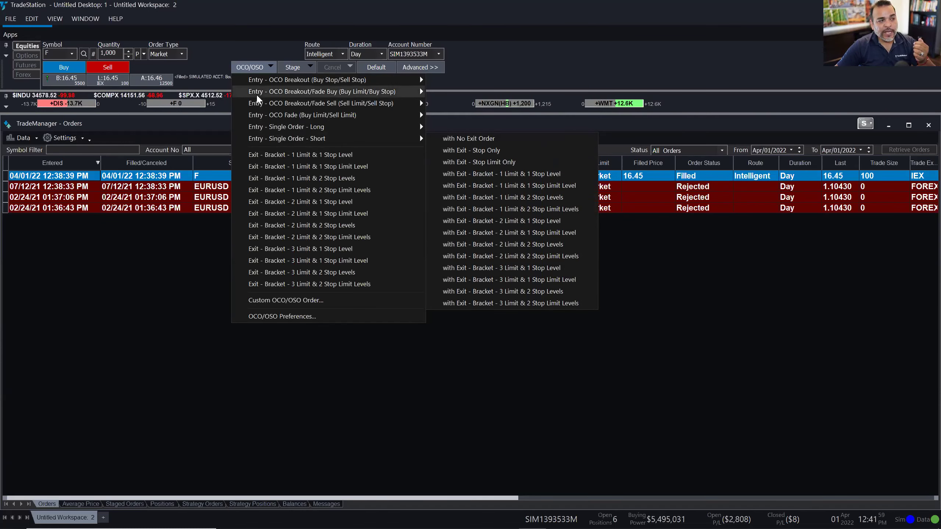
mouse_move(260, 84)
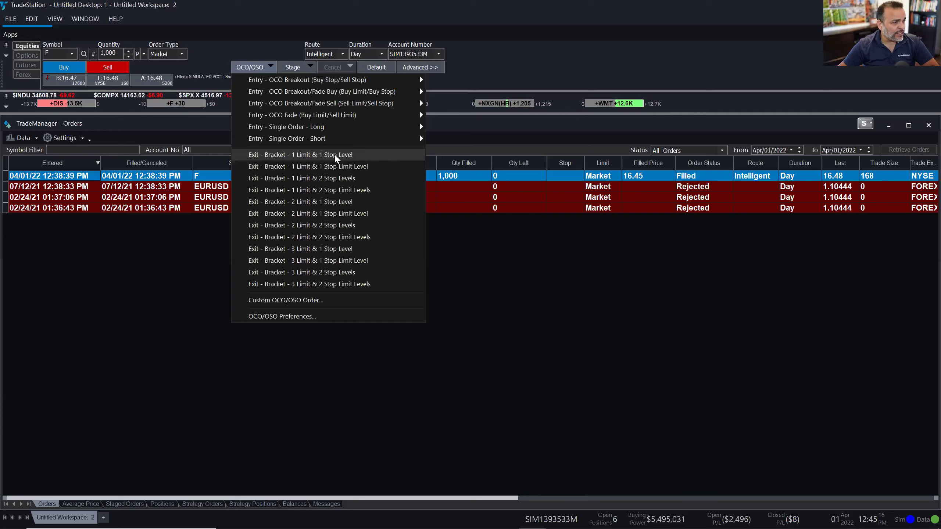
left_click(334, 152)
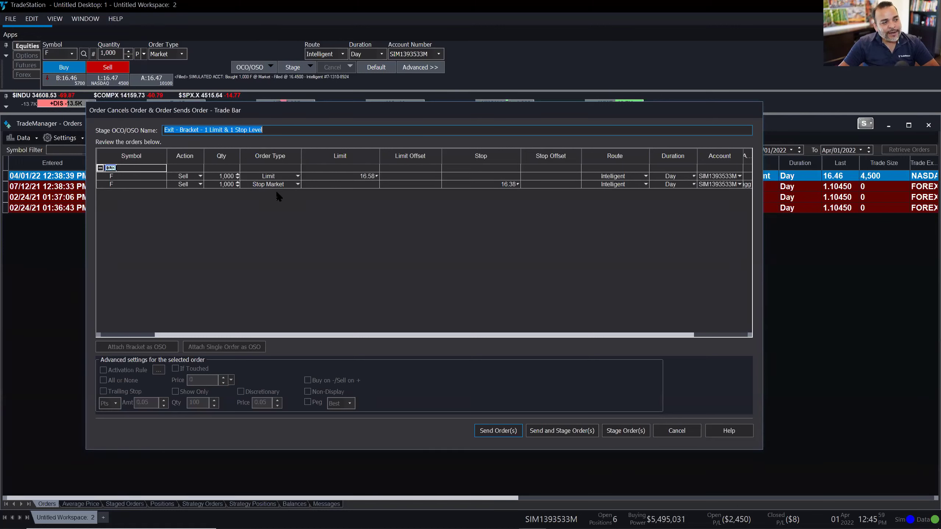
Set the bracket's sell limit price to 17.00 and its stop market price to 16.25
left_click(349, 176)
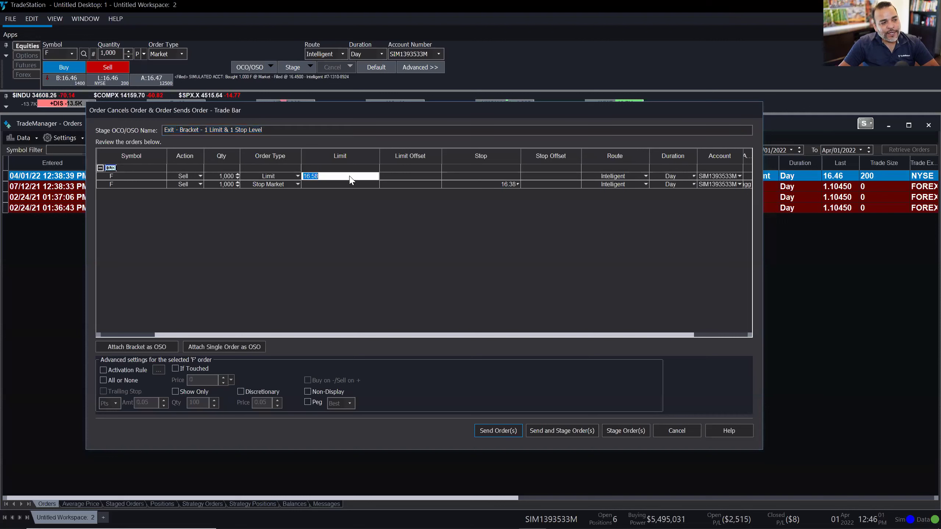
type("17.0")
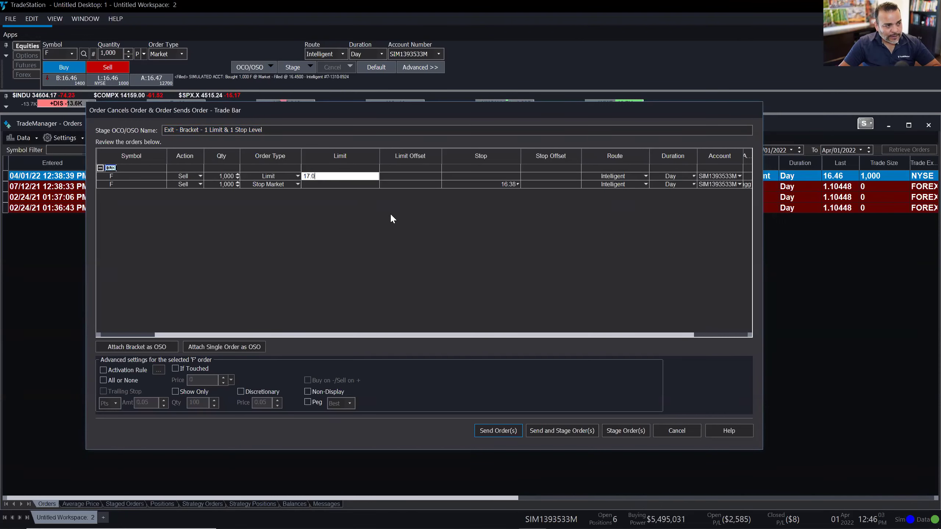
key("Return")
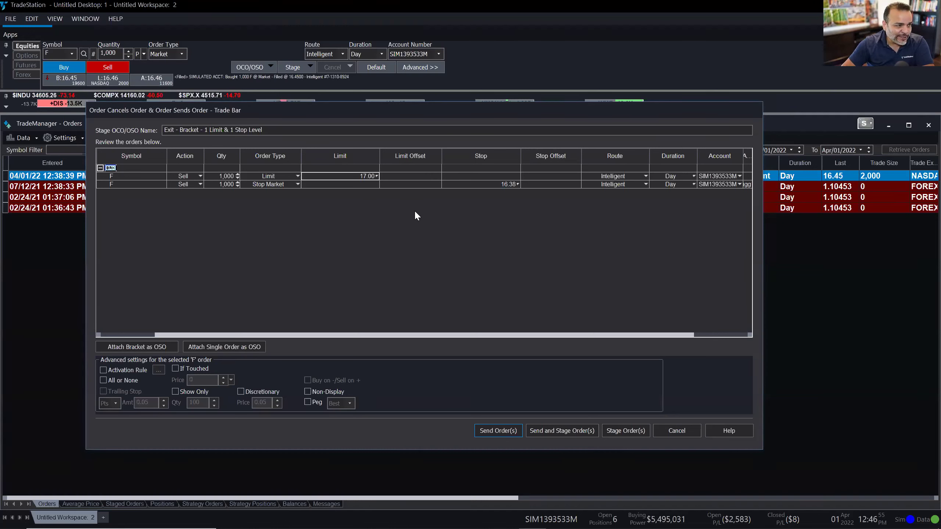
left_click(496, 185)
type("16.25")
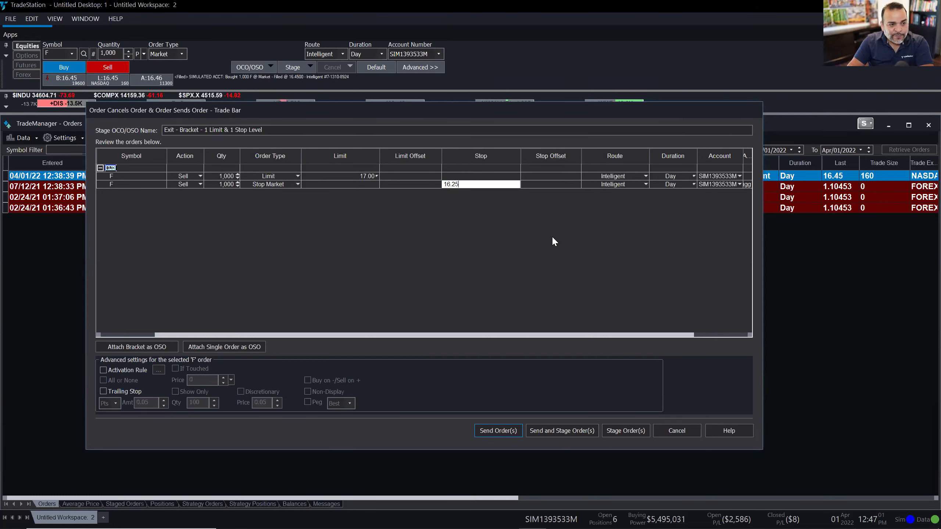
key("Return")
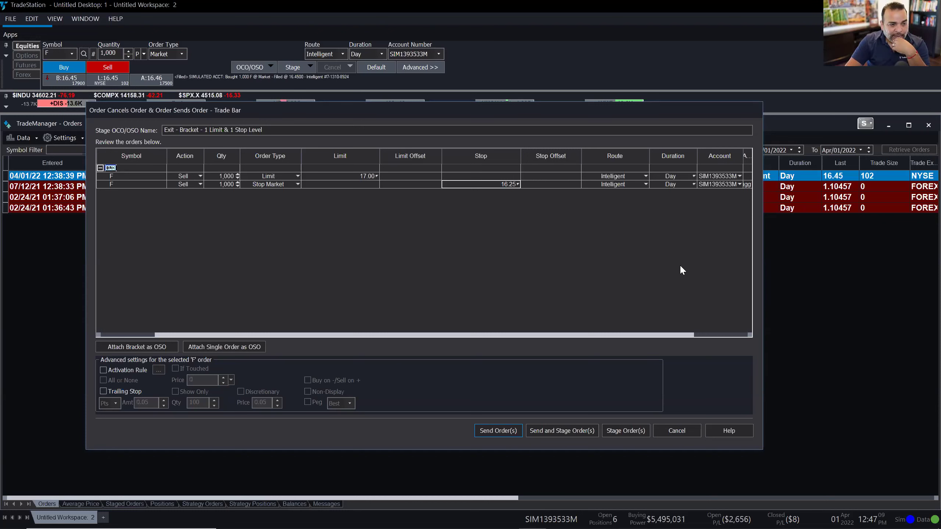
Set the duration of both the limit and the stop market order to GTC
left_click(691, 176)
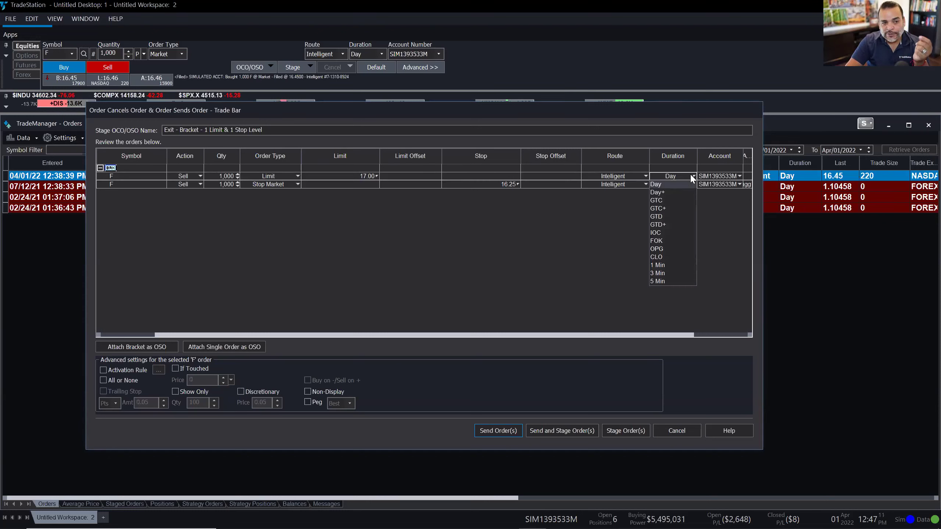
left_click(661, 200)
left_click(670, 184)
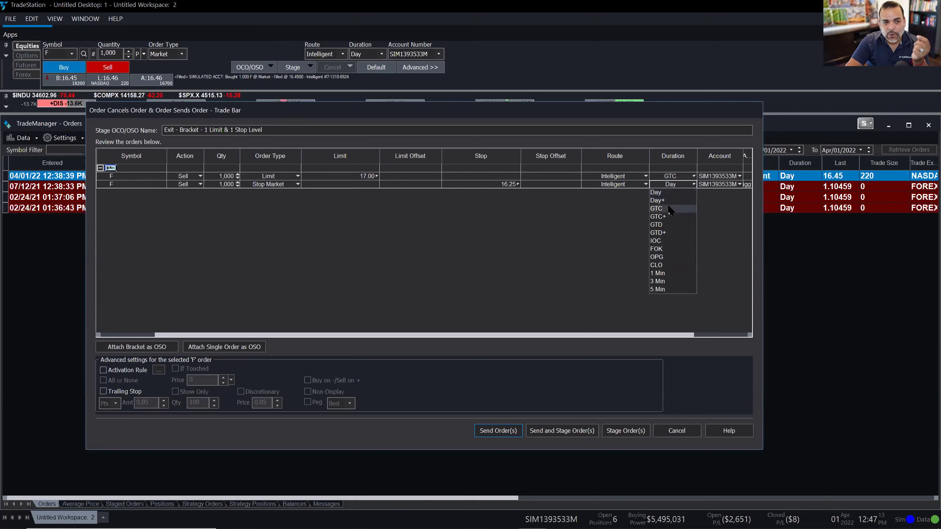
left_click(668, 209)
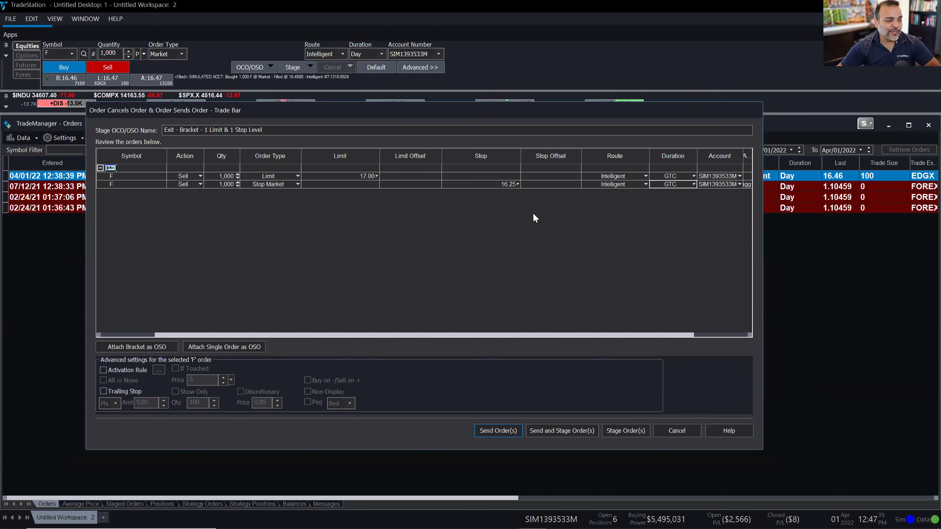
Send the exit bracket orders for F and check the stop and limit orders in the TradeManager order list
left_click(503, 433)
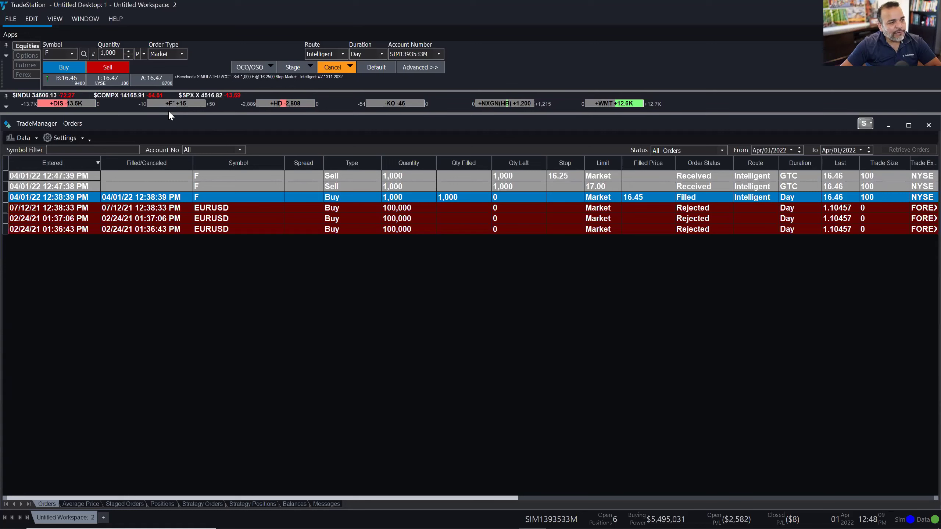
mouse_move(170, 109)
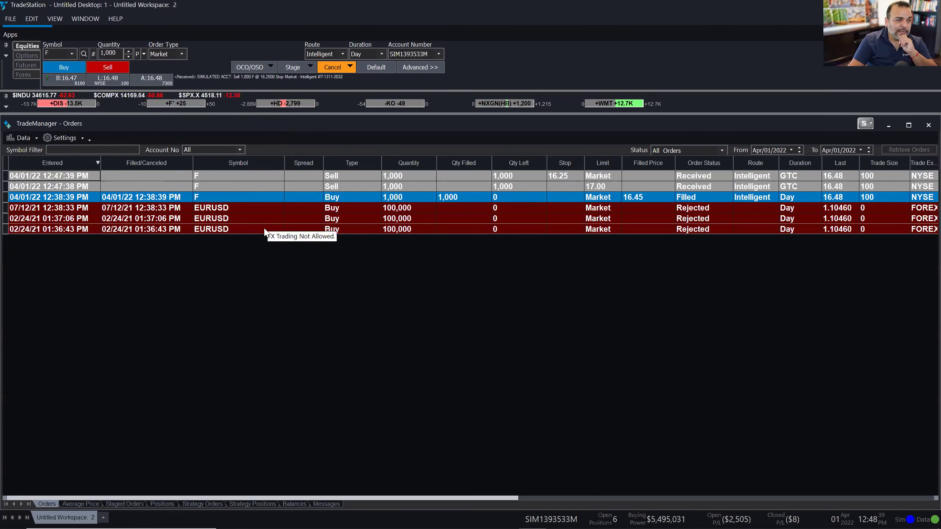
left_click(565, 179)
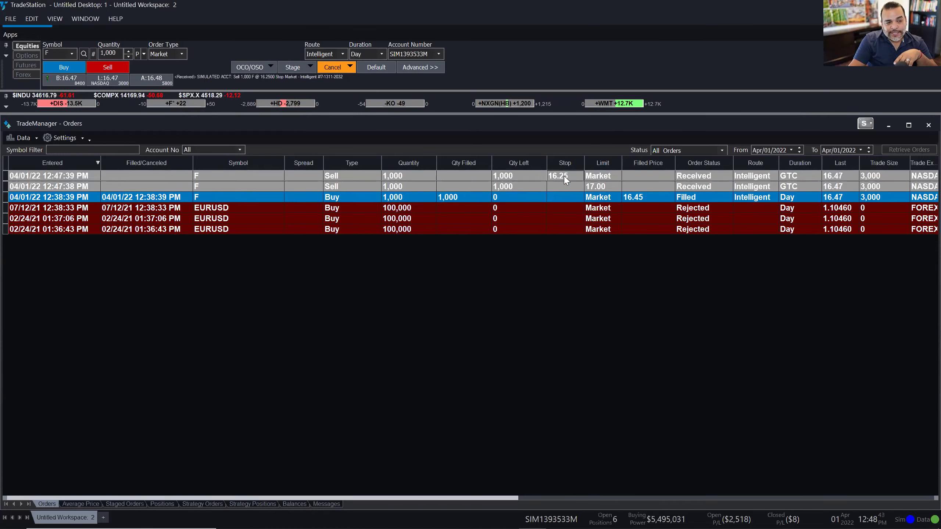
left_click(602, 187)
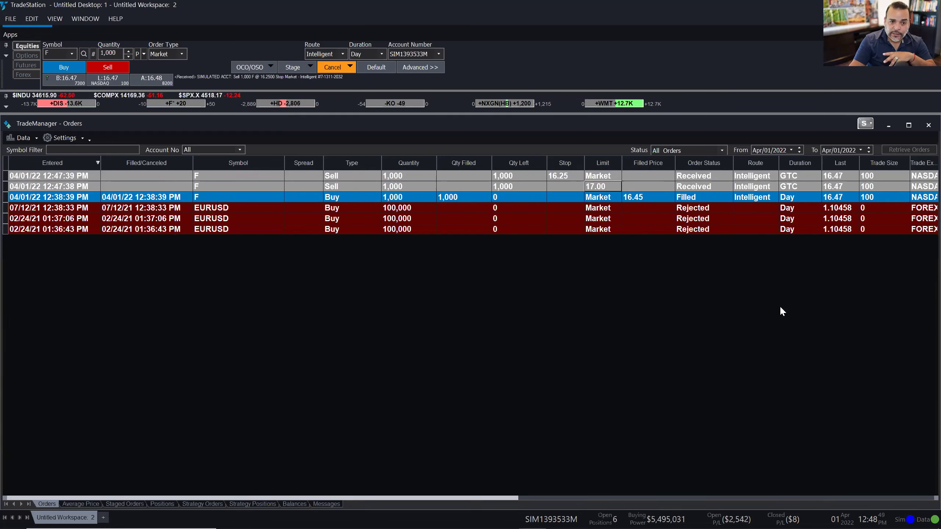
Create a new workspace containing a Chart Analysis window for the symbol F
left_click_drag(929, 309, 585, 326)
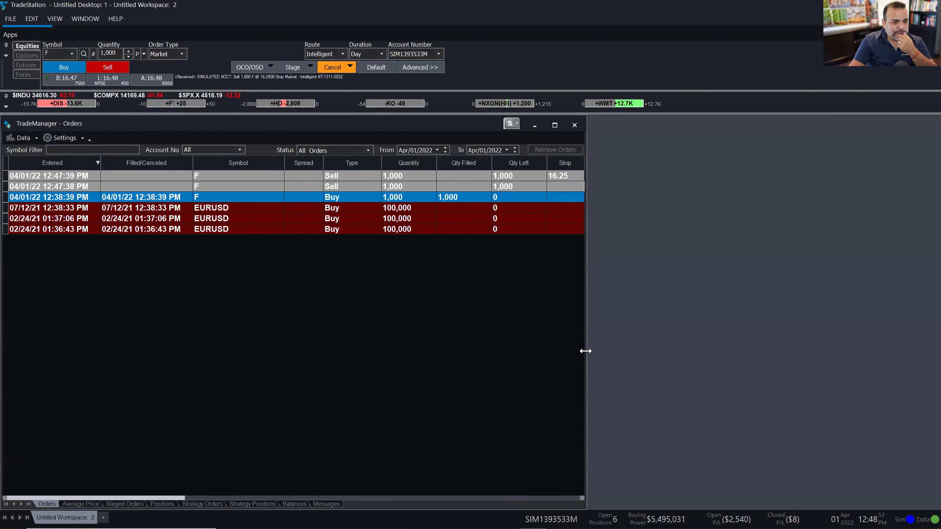
left_click_drag(585, 351, 926, 369)
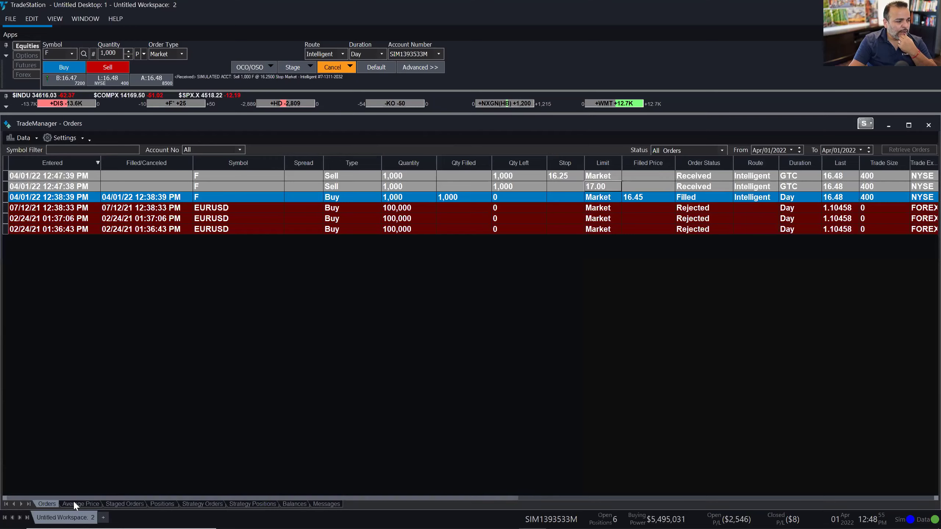
left_click(103, 517)
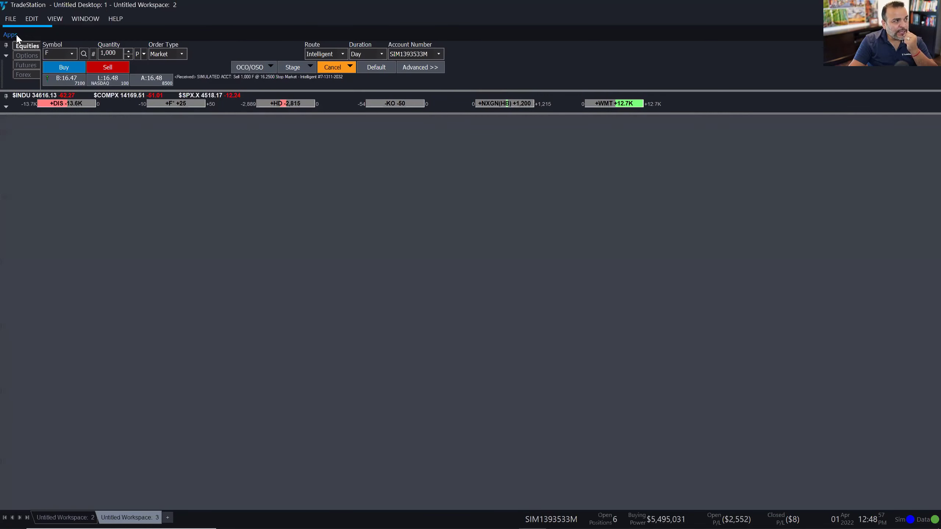
left_click(17, 37)
left_click(315, 115)
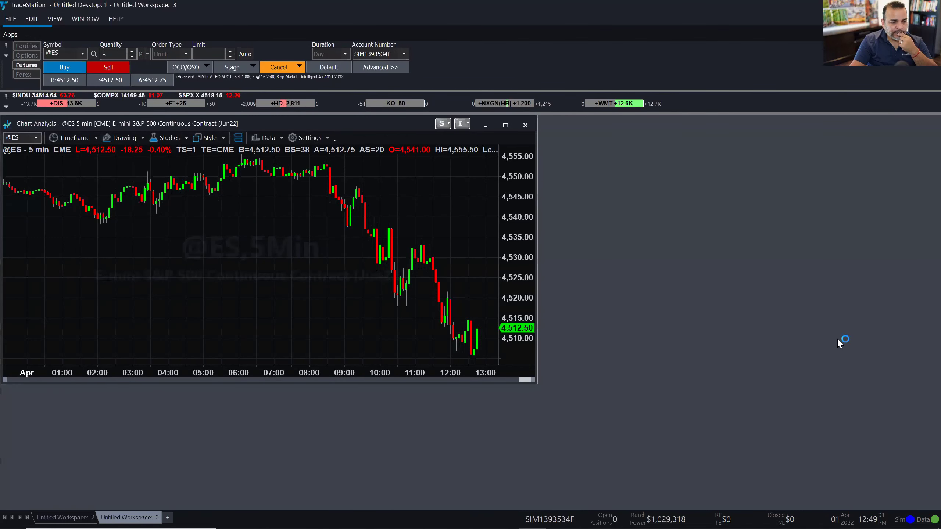
type("F")
key("Return")
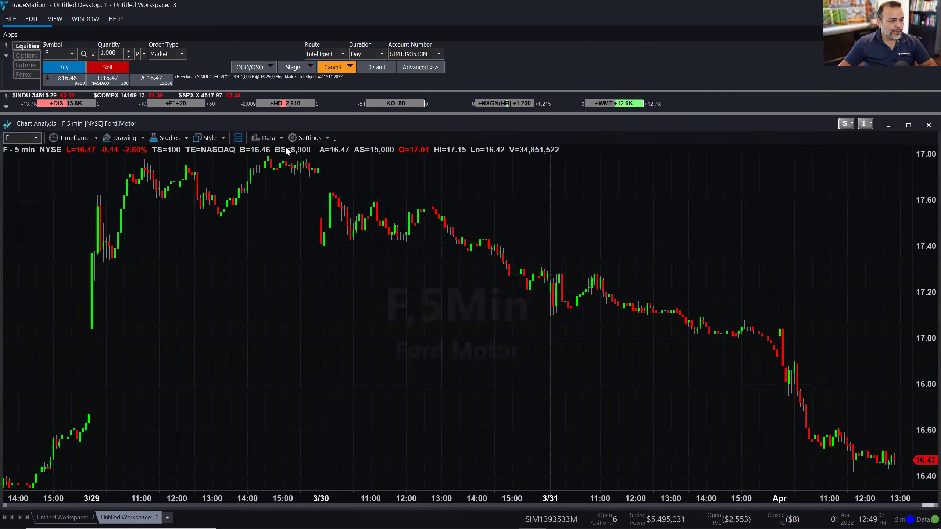
Display the account's orders and positions on the F chart
left_click(296, 137)
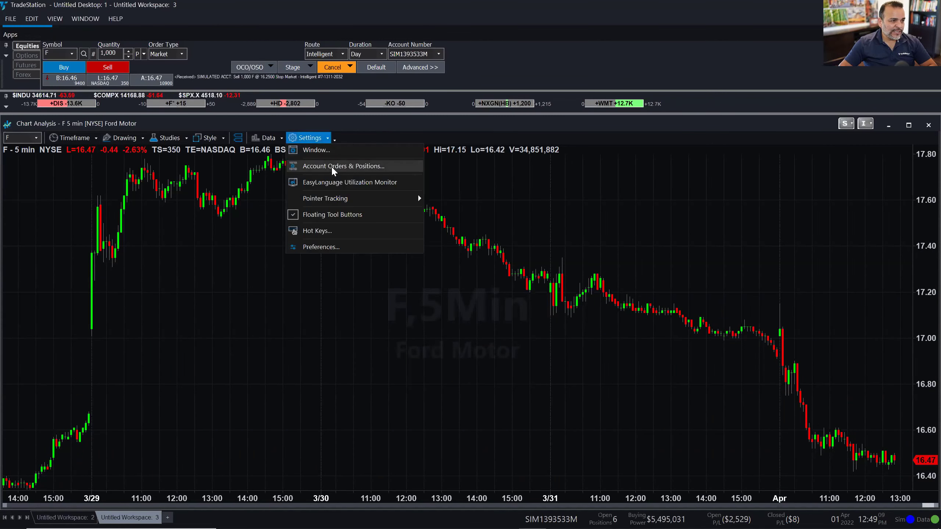
left_click(332, 168)
left_click(149, 169)
left_click(357, 368)
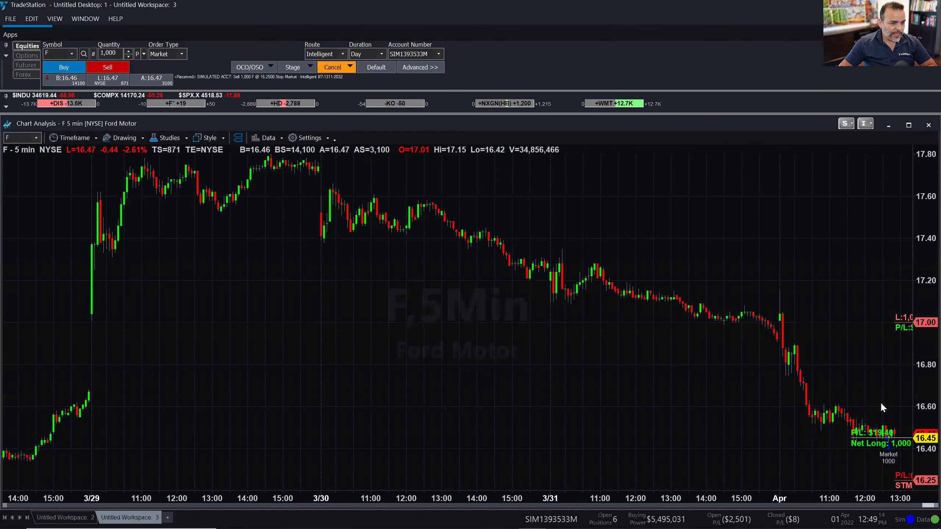
scroll(882, 405, "up", 5)
left_click_drag(749, 398, 683, 330)
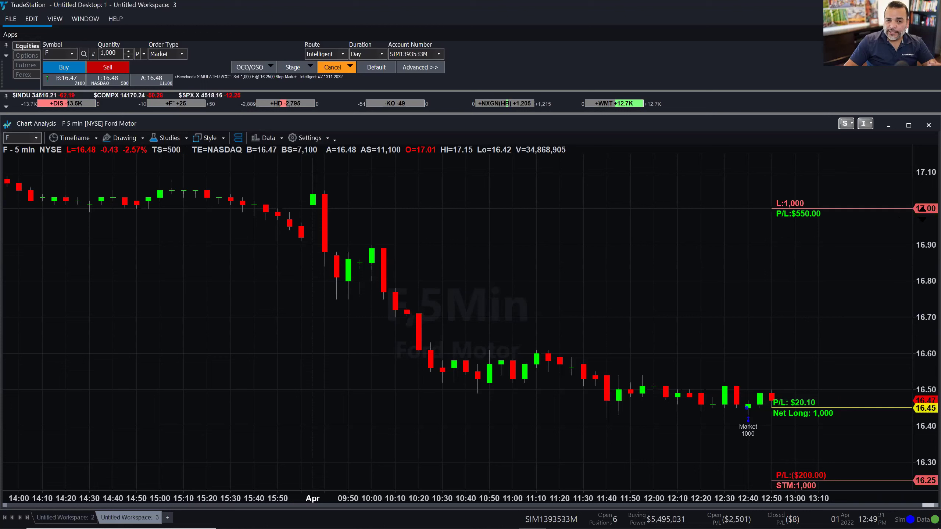
mouse_move(880, 495)
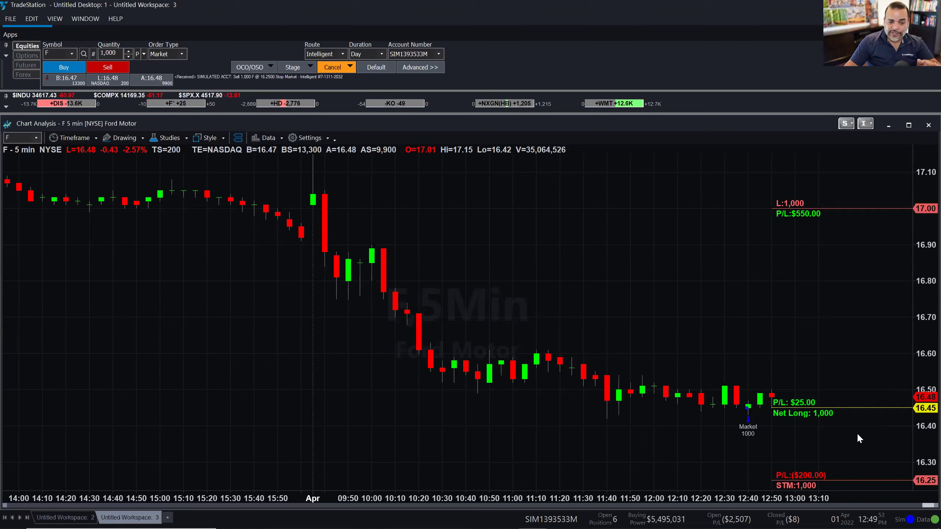
mouse_move(863, 439)
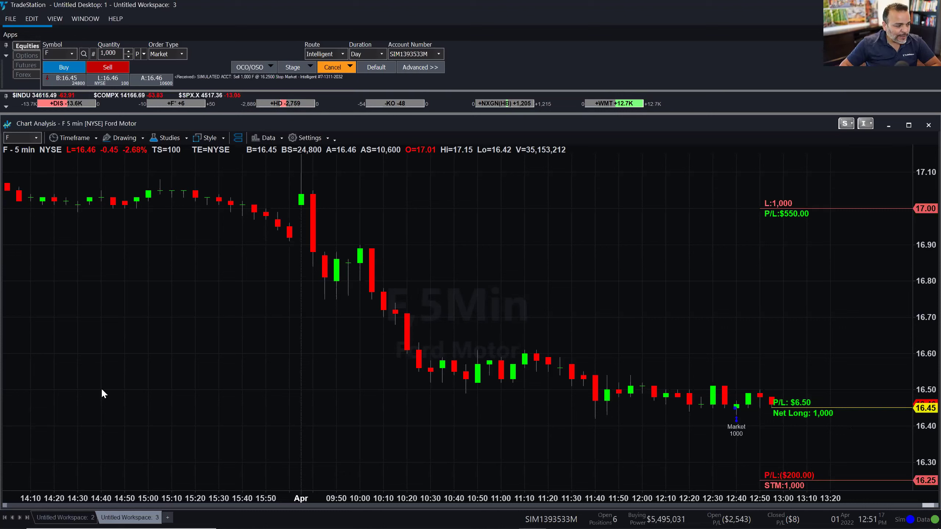
Cancel the open order to sell 1,000 F at the 17.00 limit in the TradeManager workspace
left_click(78, 516)
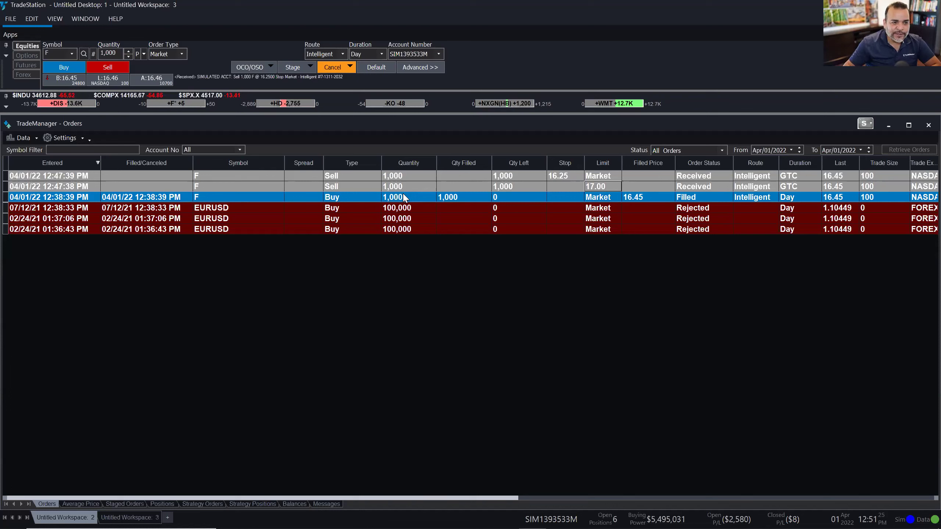
right_click(570, 188)
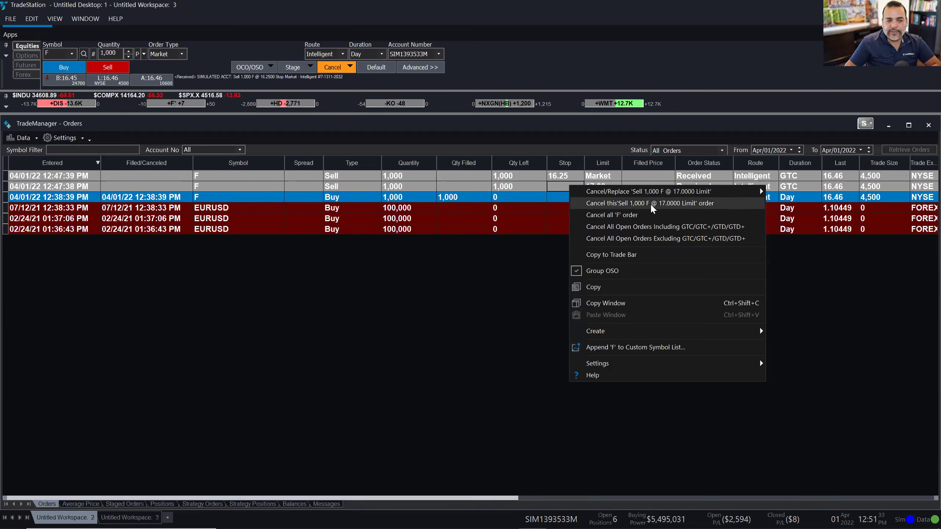
left_click(684, 206)
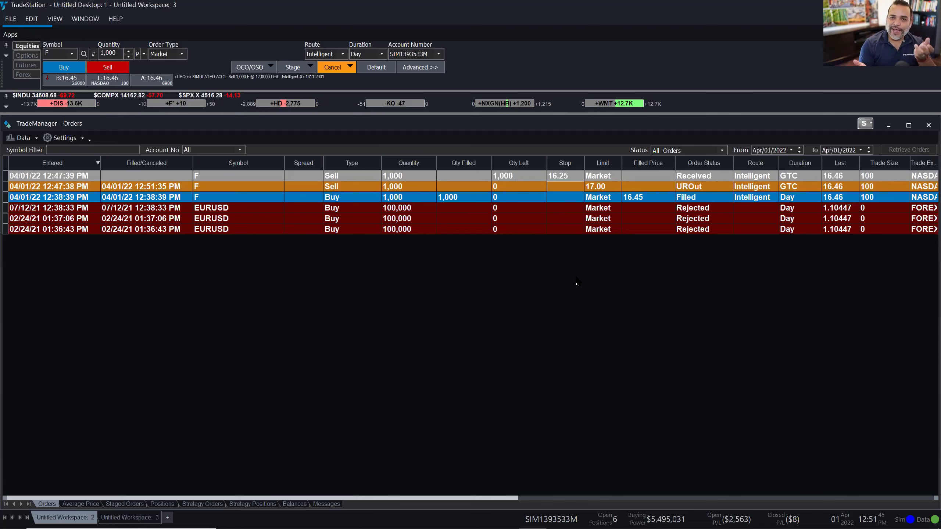
Cancel the remaining order to sell 1,000 F at the 16.25 stop market price
left_click(580, 178)
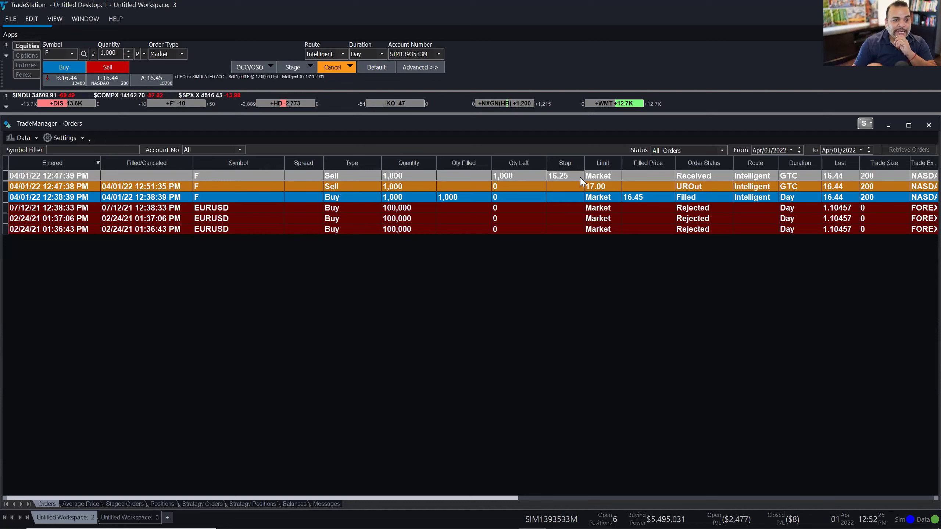
right_click(580, 179)
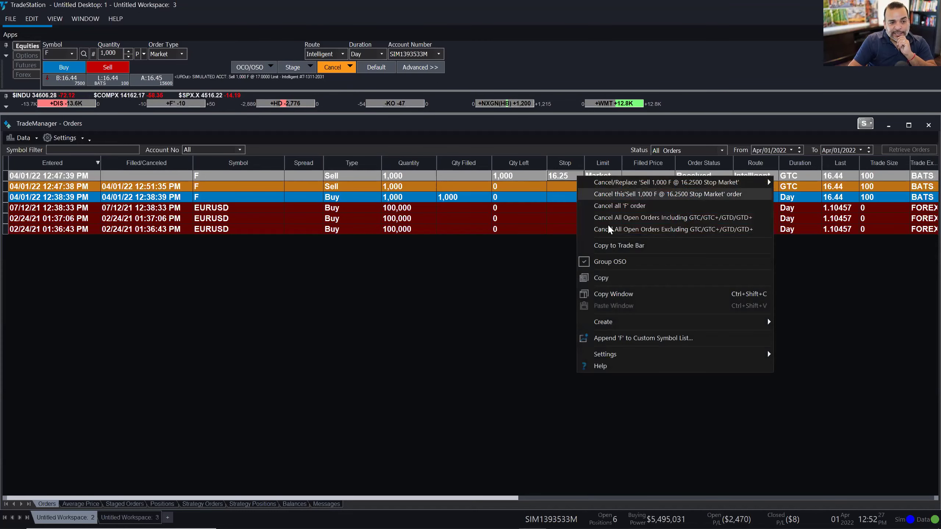
left_click(634, 194)
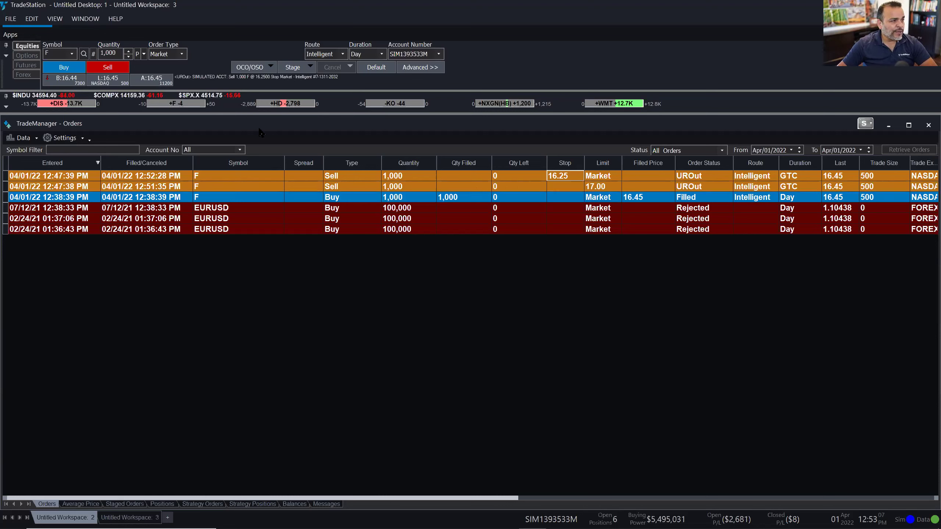
Open an exit bracket with 2 Limit & 1 Stop Level for F and set its sell limit prices to 16.85 and 17.00
left_click(263, 68)
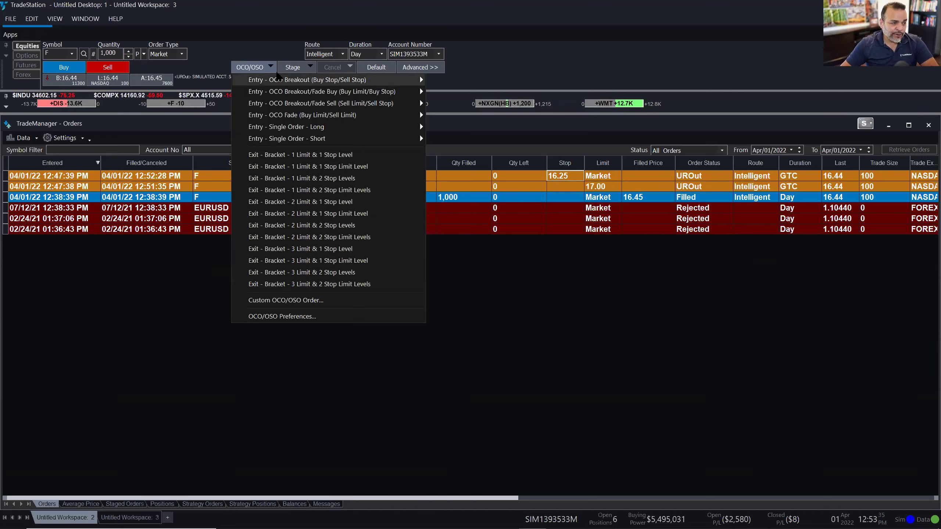
left_click(323, 201)
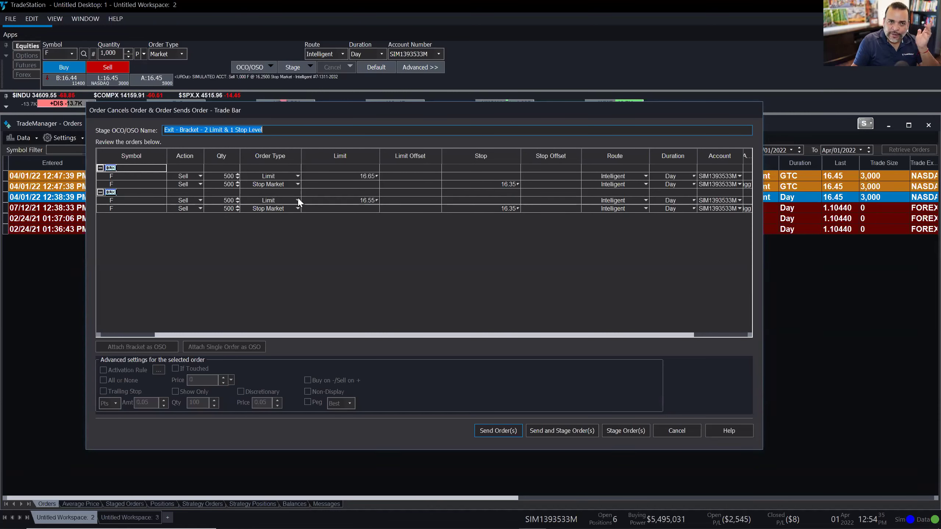
left_click(356, 177)
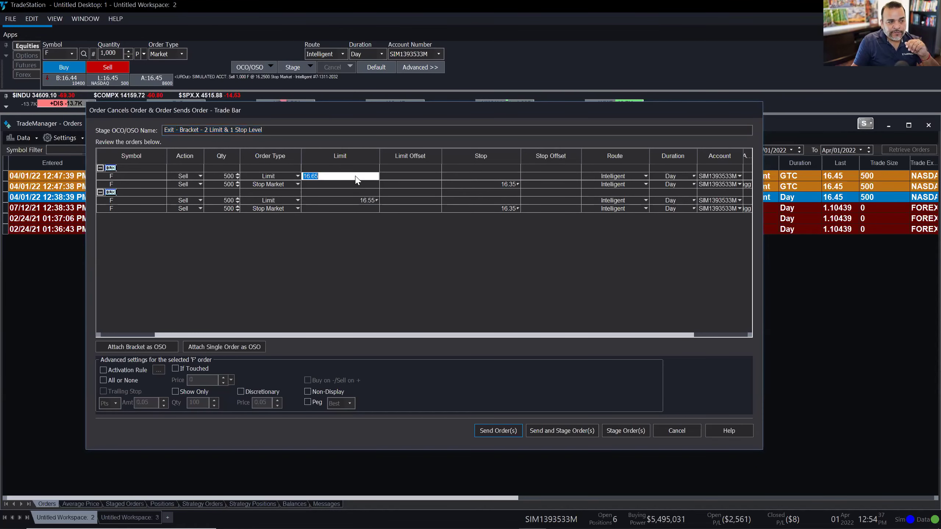
type("16.85")
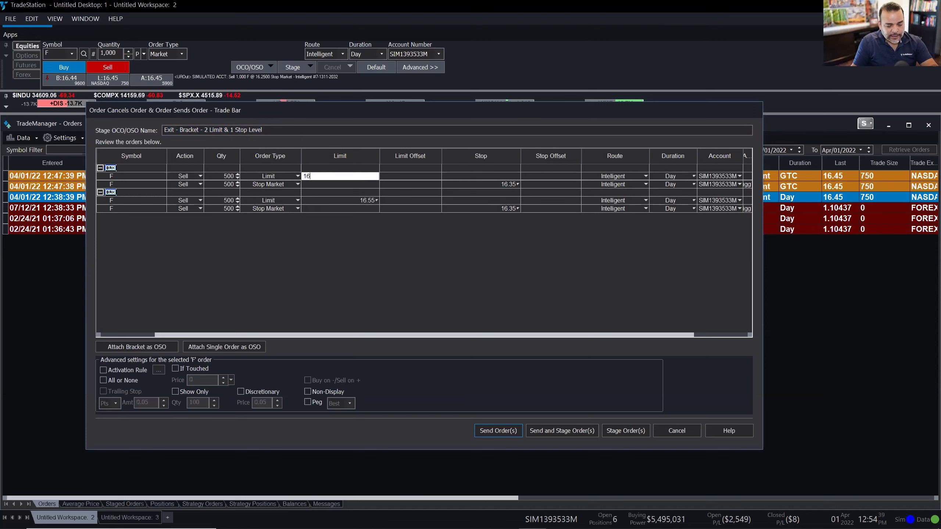
key("Return")
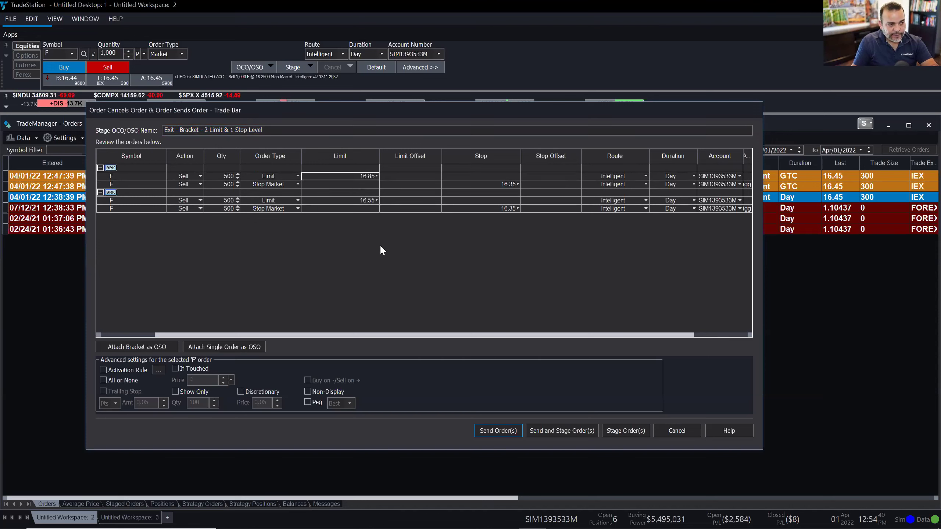
left_click(362, 200)
type("170")
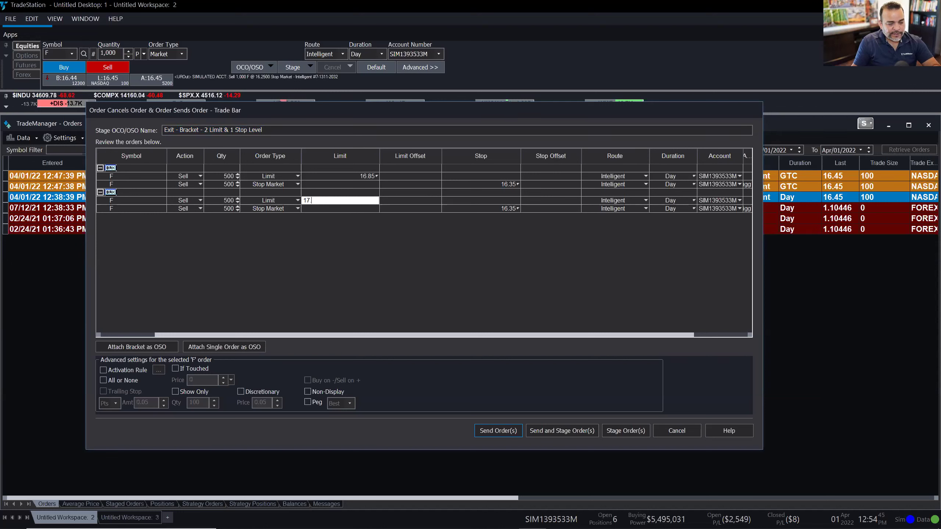
key("Return")
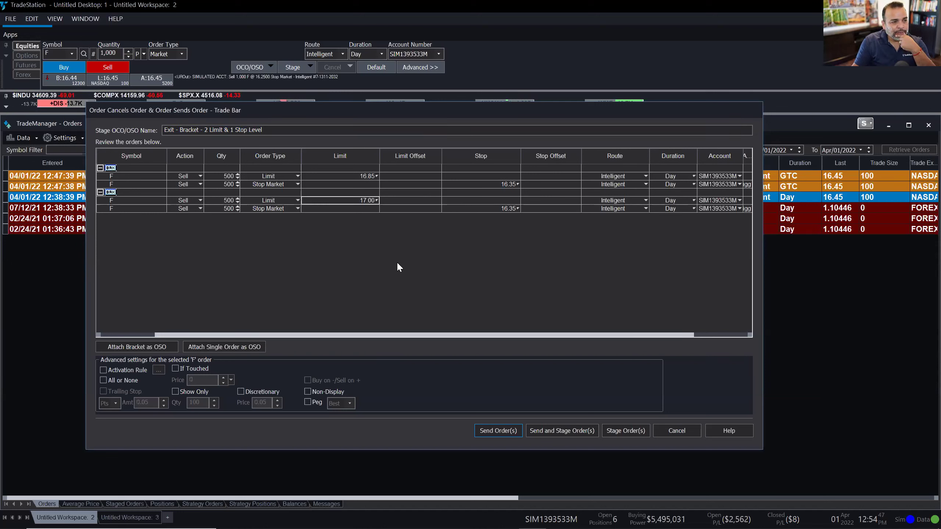
Set the stop market price to 16.25 in both OCO groups of the bracket
left_click(503, 183)
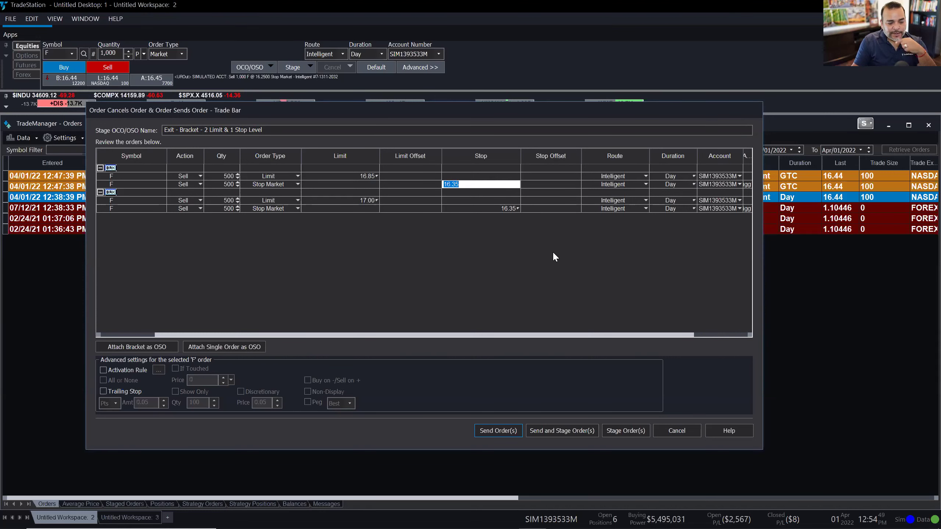
type("16.225")
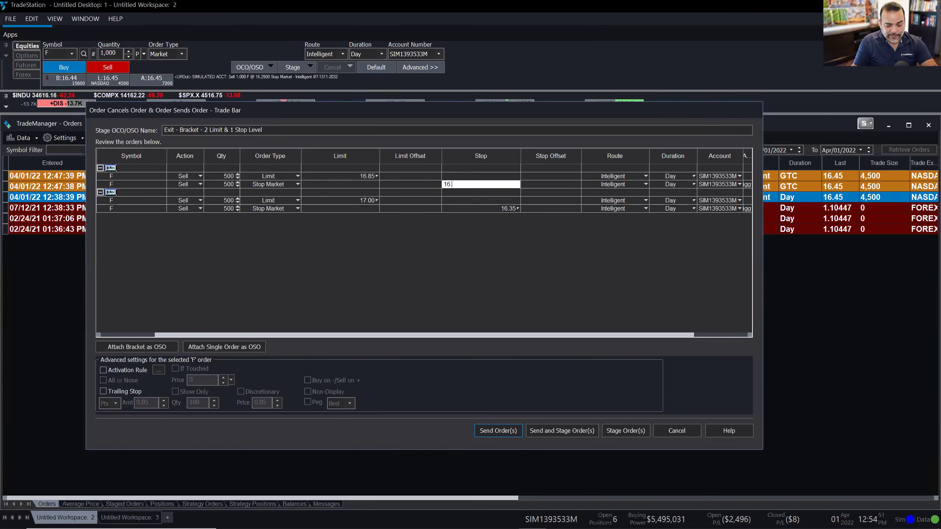
key("BackSpace")
key("BackSpace")
type("5")
key("Return")
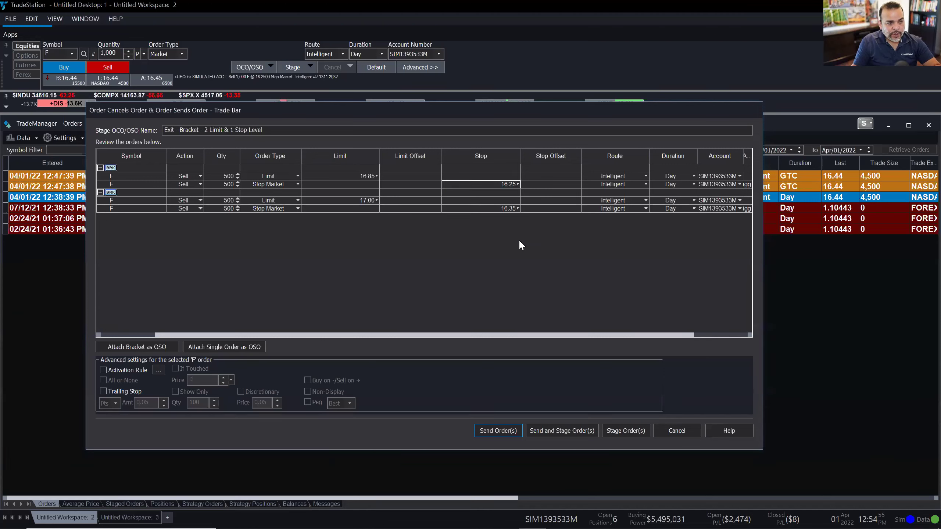
key("Down")
key("Down")
key("Down")
type("16.25")
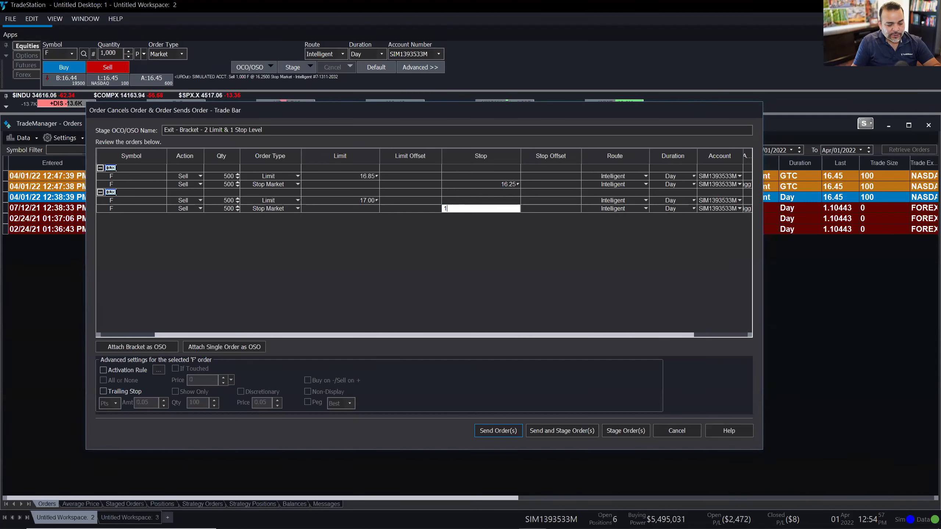
key("Return")
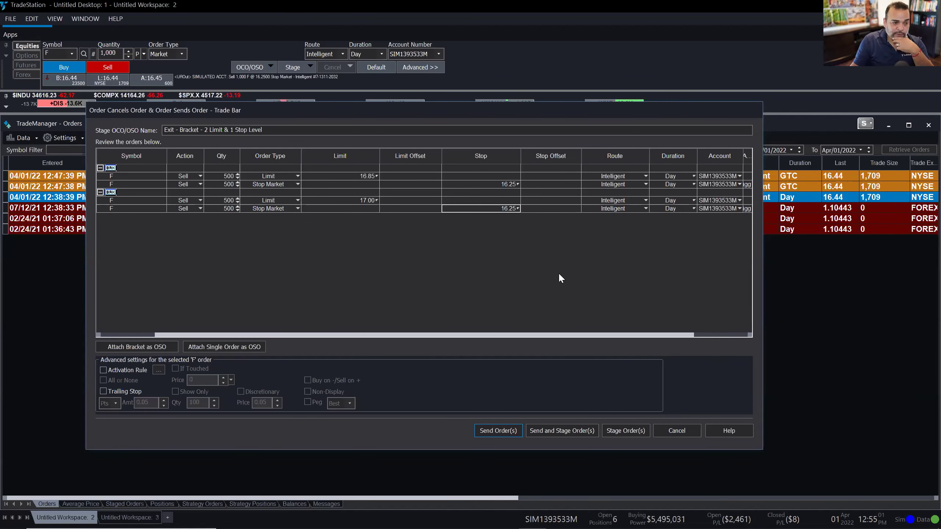
Send the two-limit bracket orders and show them on the F chart in the other workspace
left_click(511, 431)
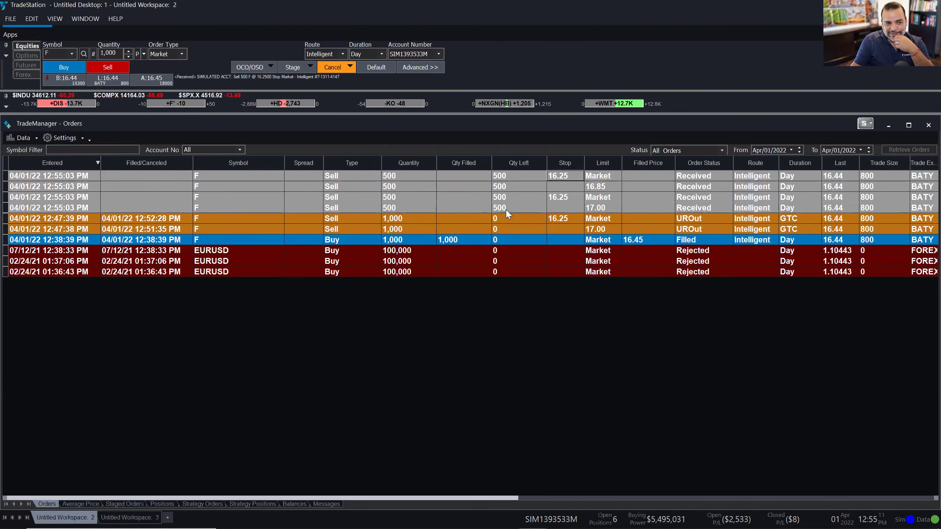
left_click(131, 517)
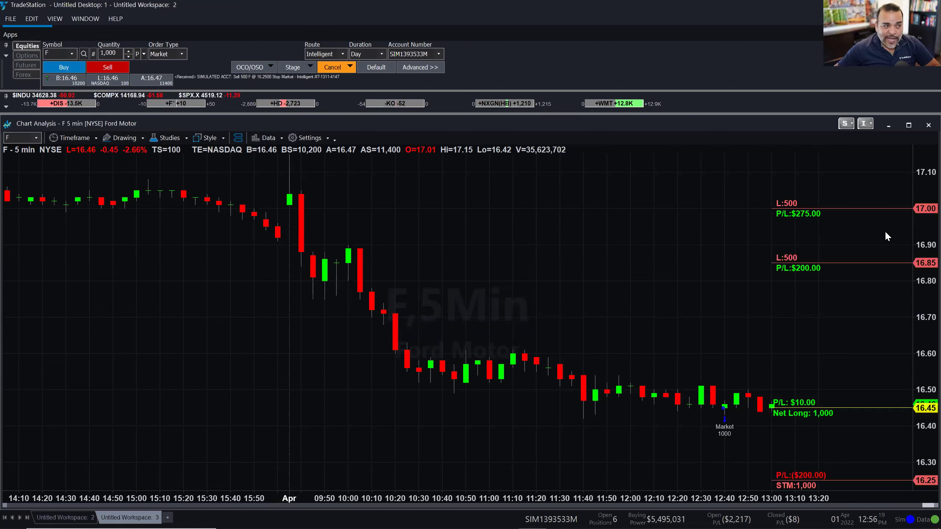
left_click(264, 67)
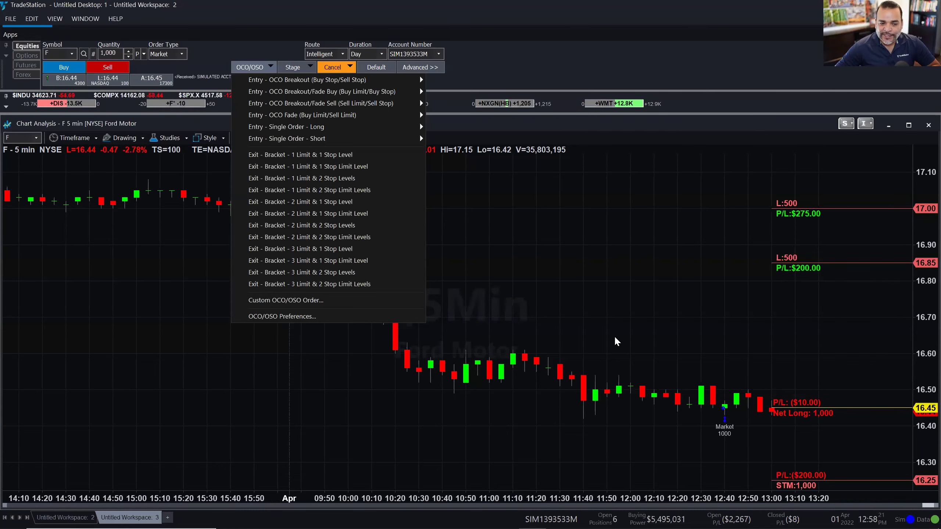
left_click(794, 332)
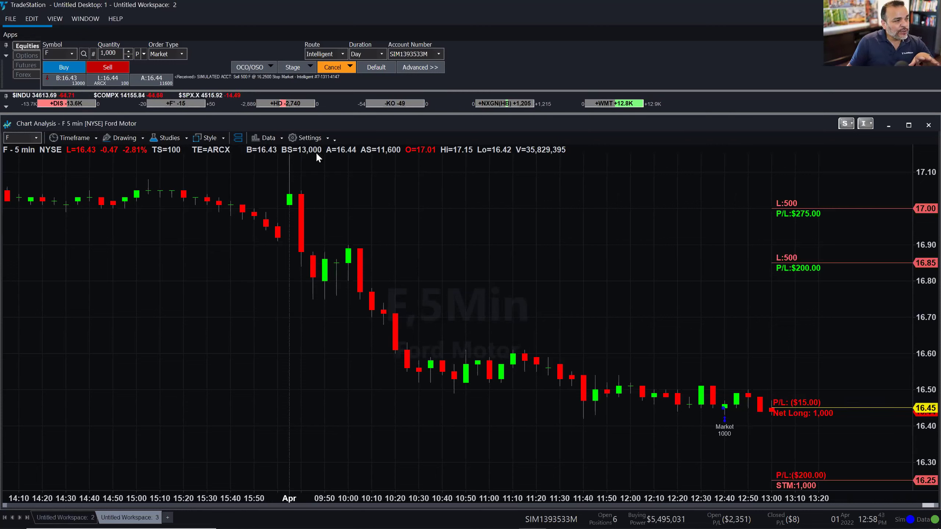
Close the open F position at market with Intelligent routing
right_click(172, 106)
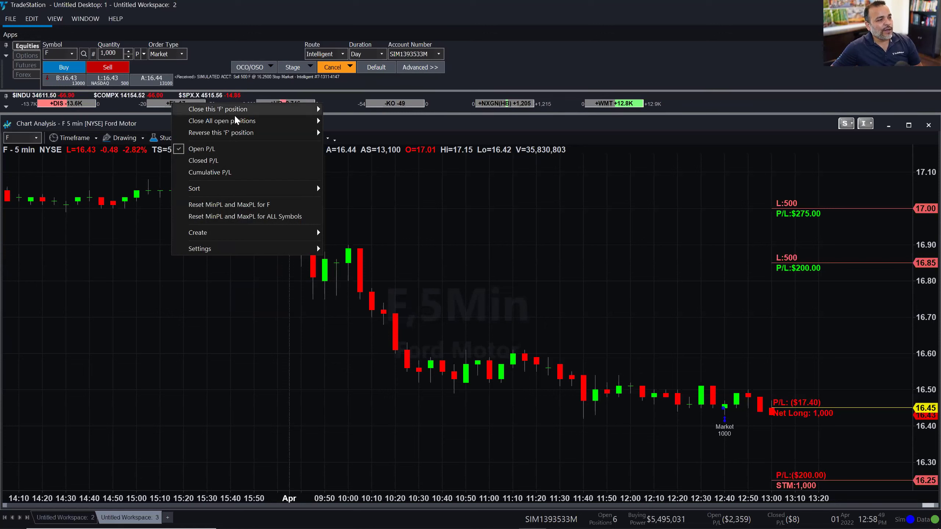
mouse_move(240, 115)
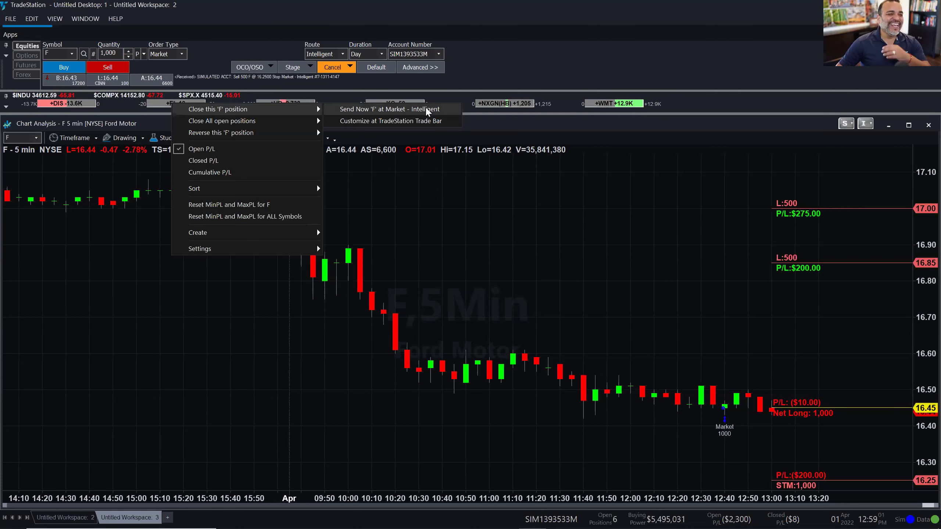
left_click(427, 110)
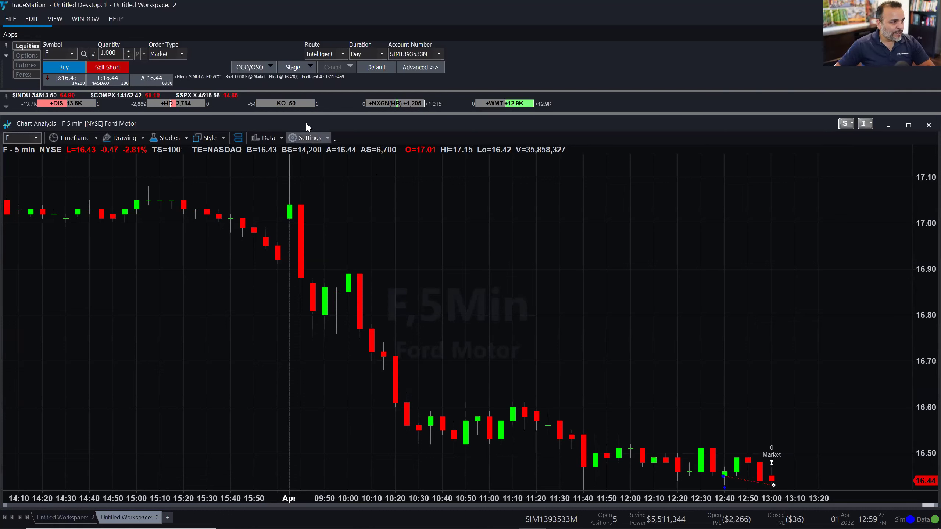
Start a long single-order entry for 1,000 F with a 2 Limit & 1 Stop Level exit bracket
left_click(264, 68)
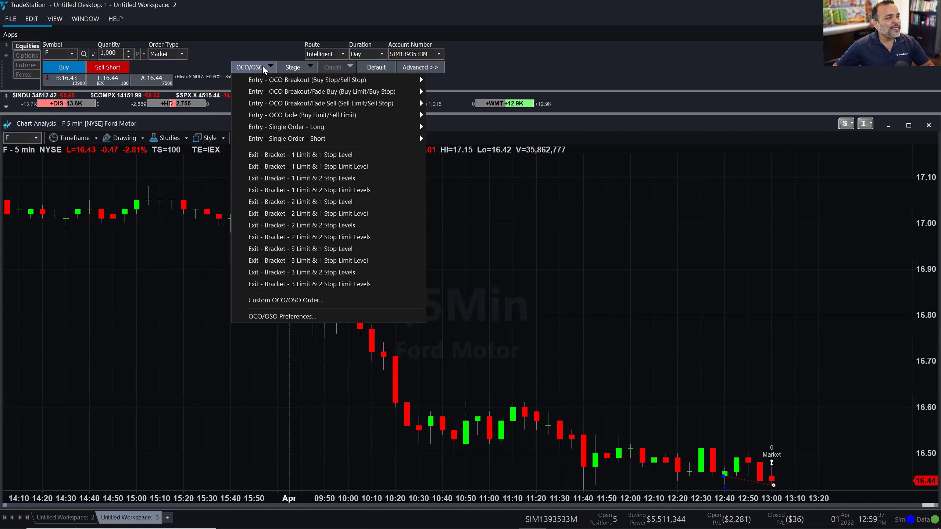
mouse_move(289, 84)
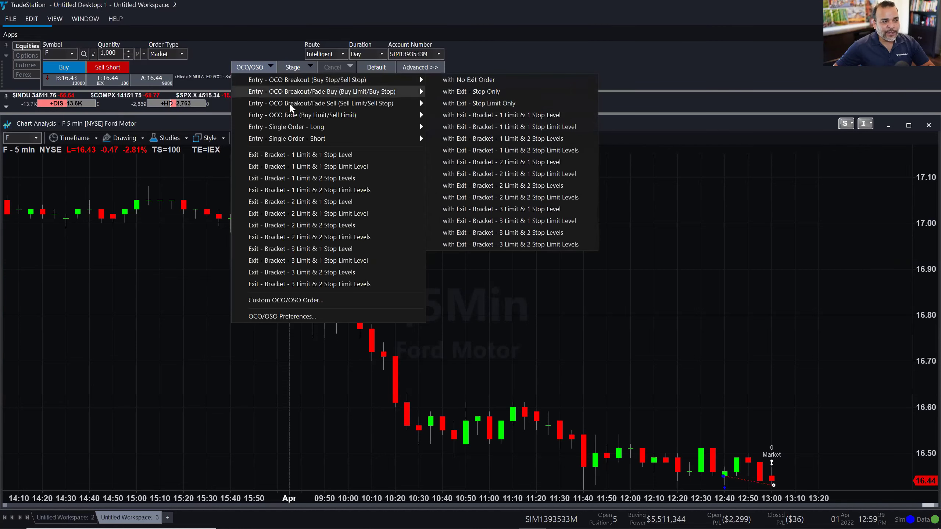
mouse_move(291, 117)
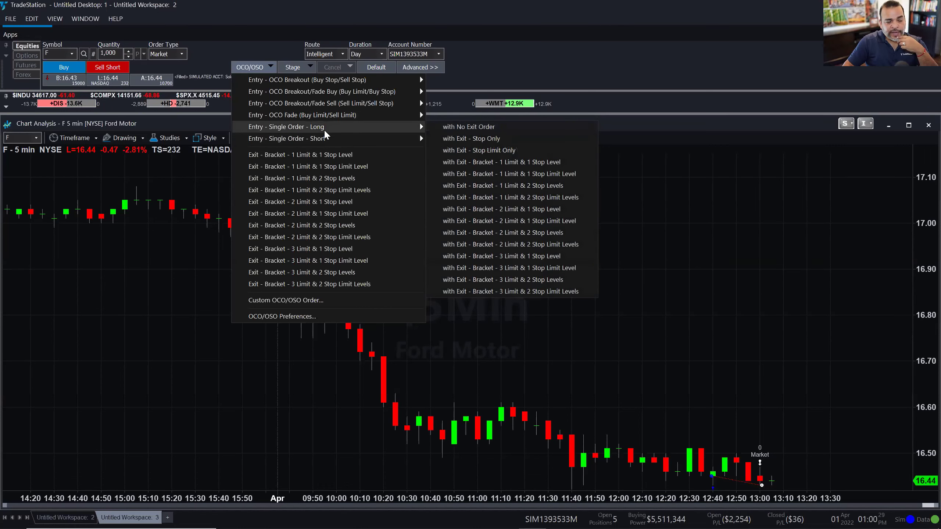
mouse_move(329, 141)
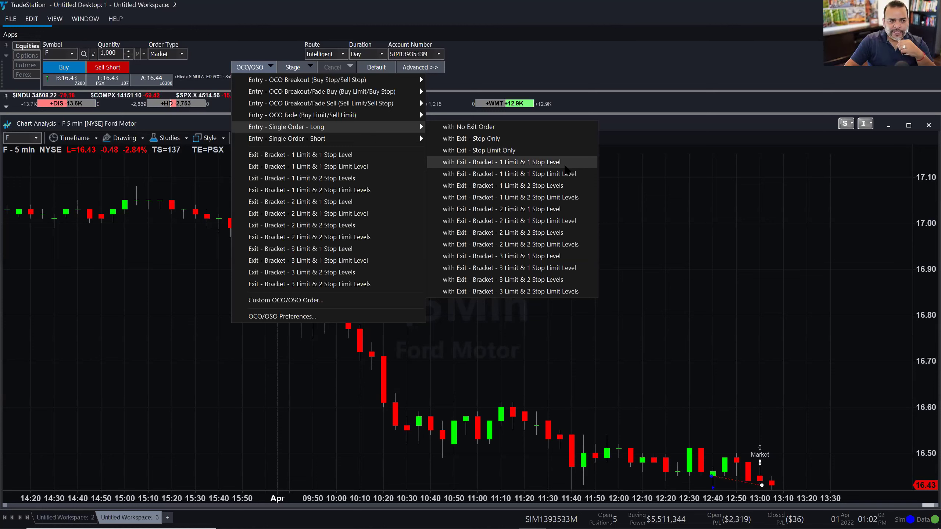
left_click(557, 210)
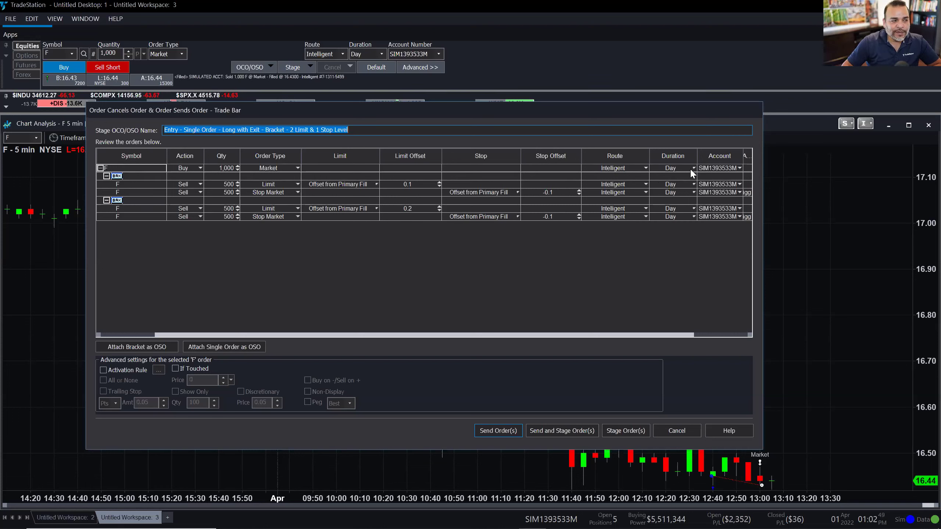
Set the duration of all four sell exit orders to GTC
left_click(687, 184)
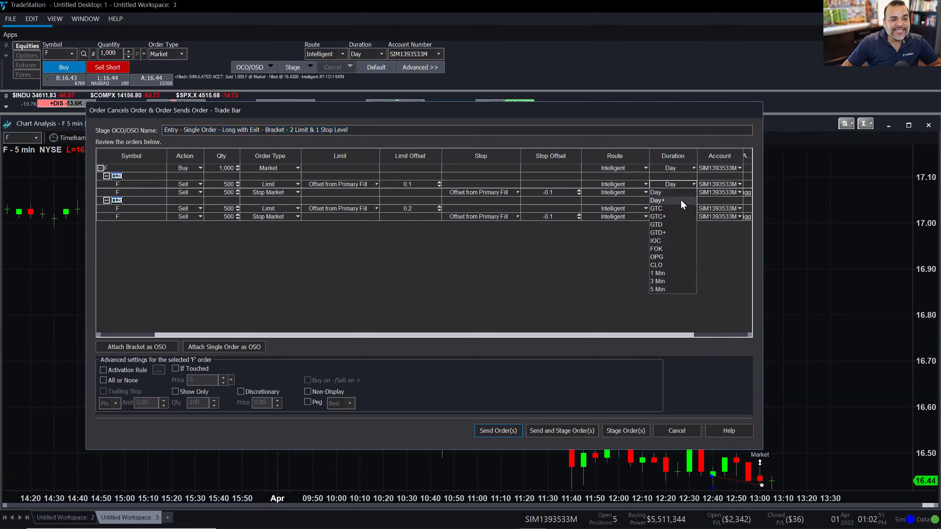
left_click(678, 207)
left_click(683, 192)
left_click(676, 216)
left_click(680, 209)
left_click(677, 232)
left_click(678, 219)
left_click(675, 241)
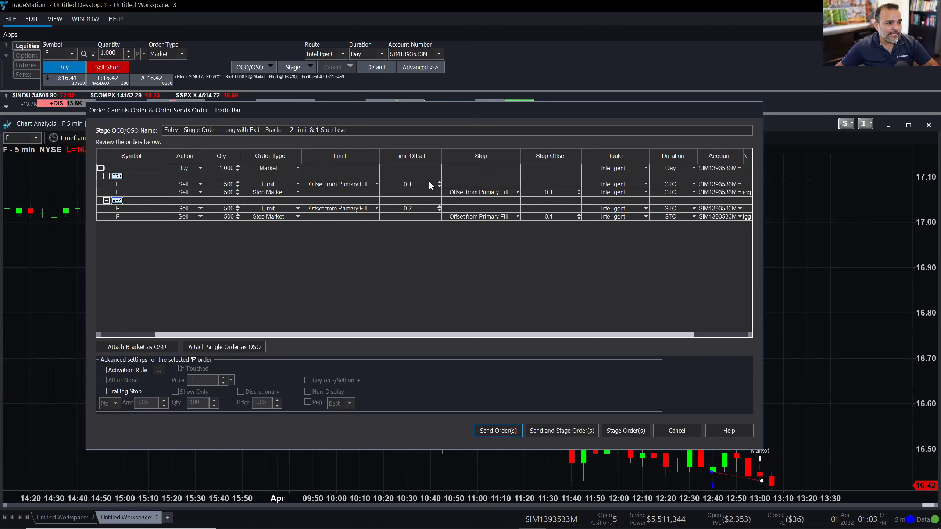
Set the limit offsets of the two sell limit orders to 0.2 and 0.45
type("0")
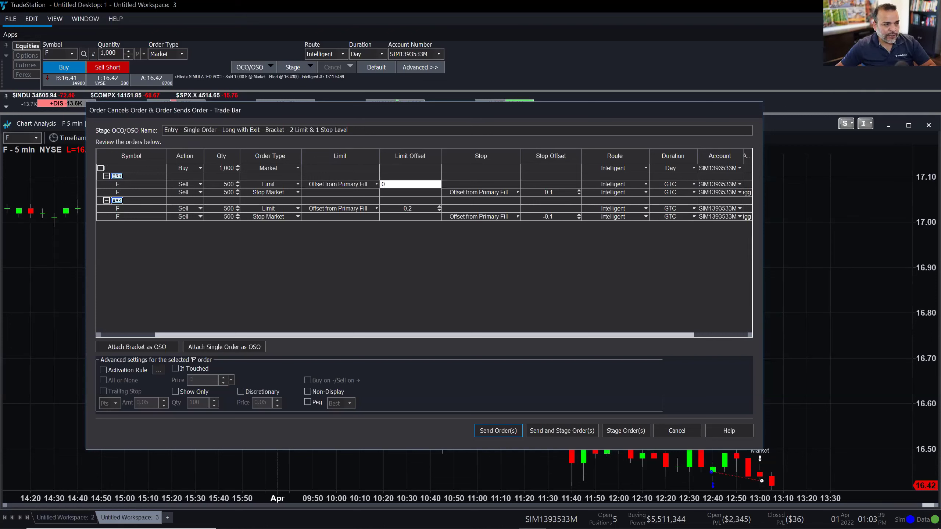
type(".2")
left_click(440, 235)
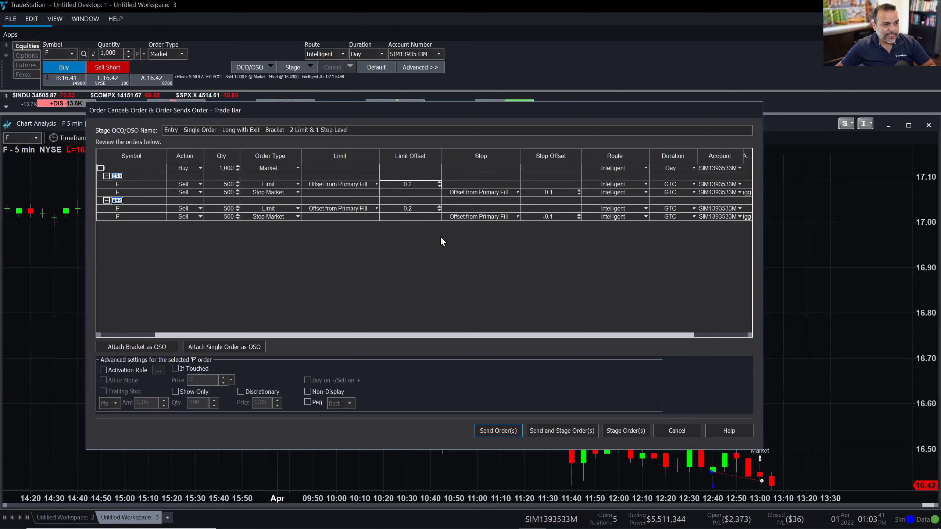
left_click(424, 208)
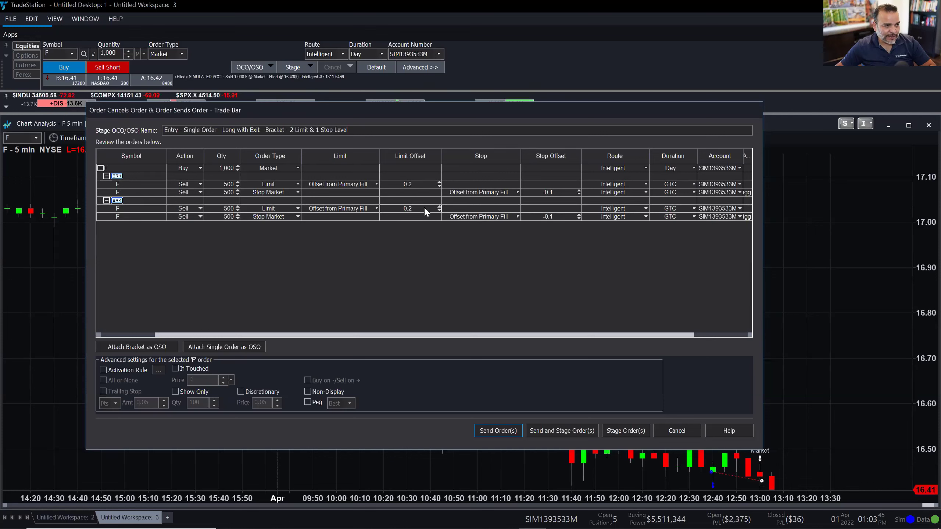
type("0.")
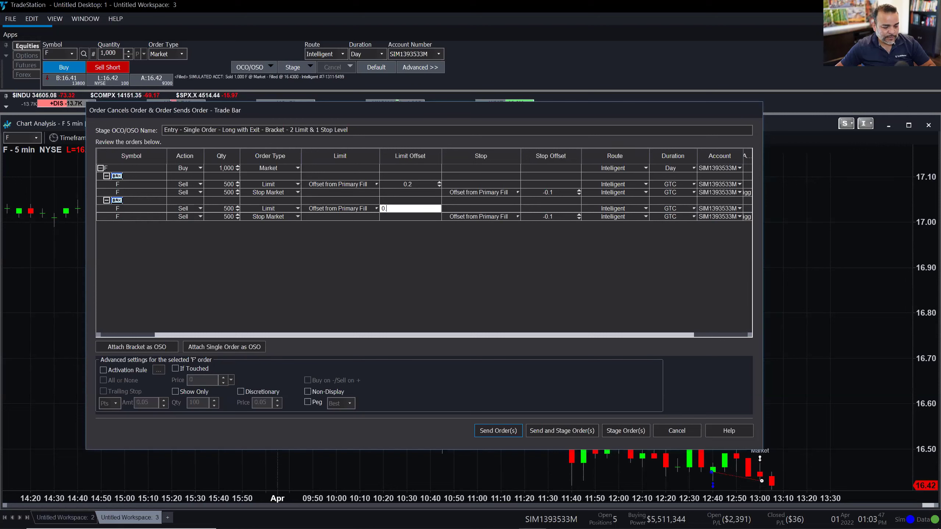
type("45")
key("Return")
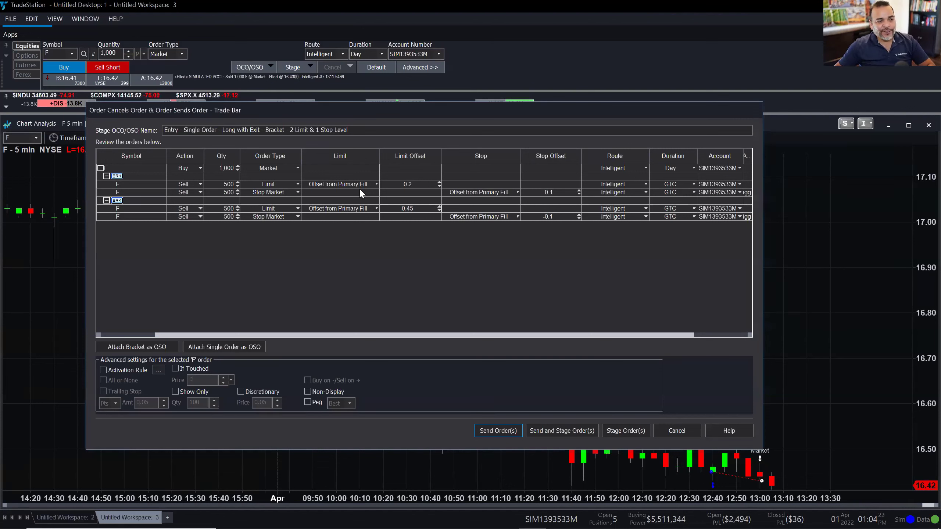
Replace the primary-fill offsets of the two sell limit orders with fixed prices of 16.85 and 17.00
left_click(345, 186)
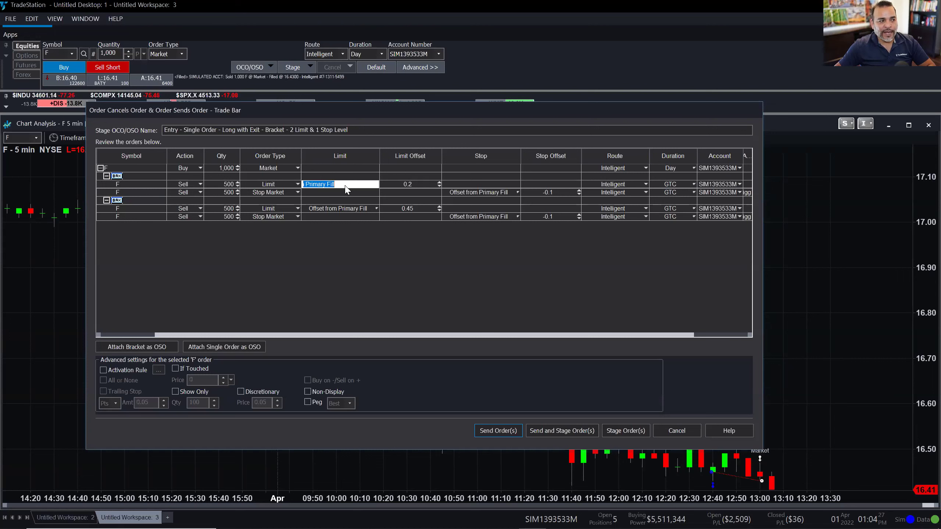
type("16")
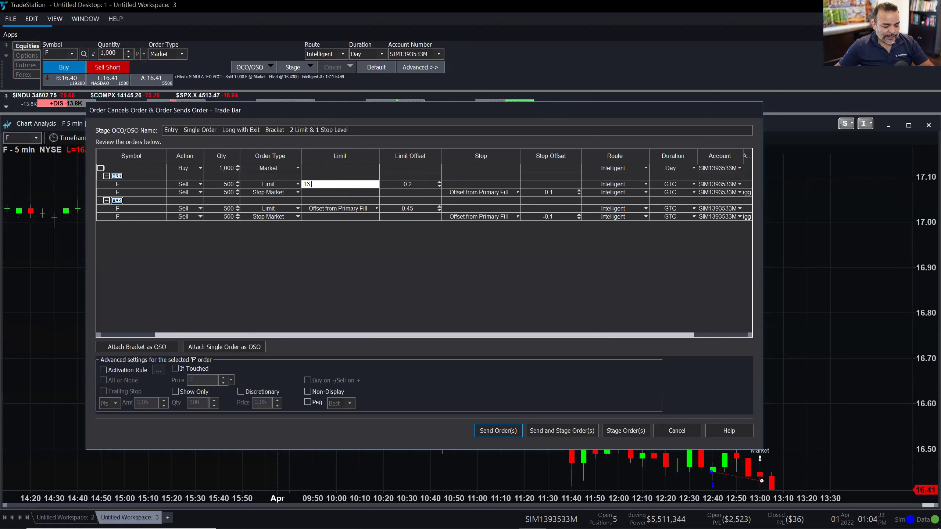
type(".60")
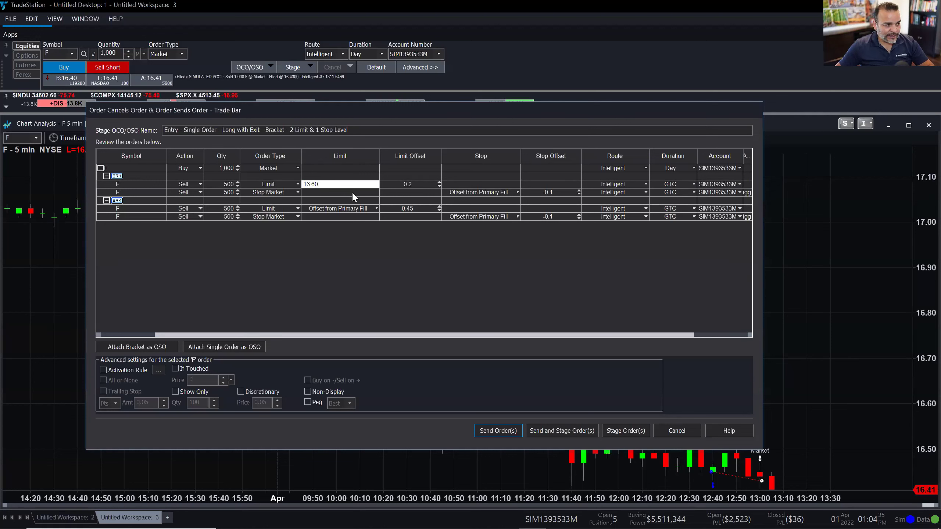
key("shift+Left")
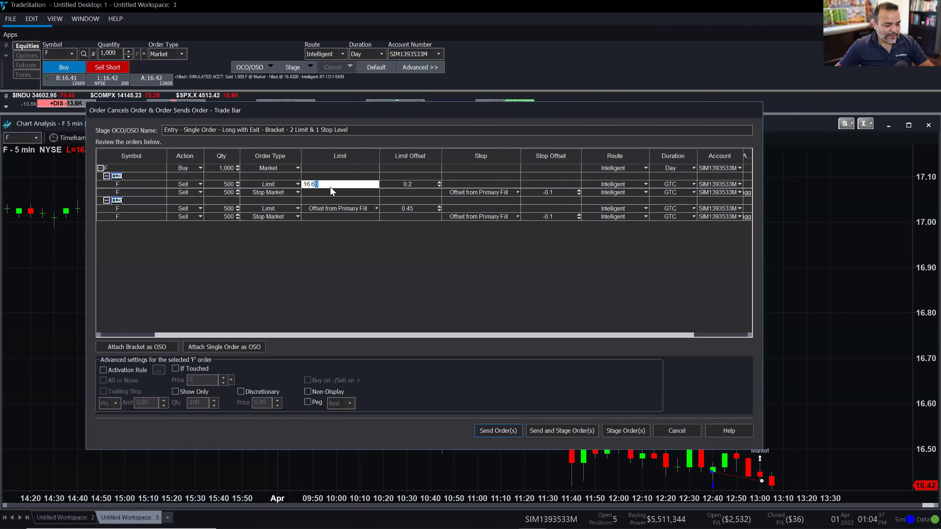
key("shift+Left")
type("85")
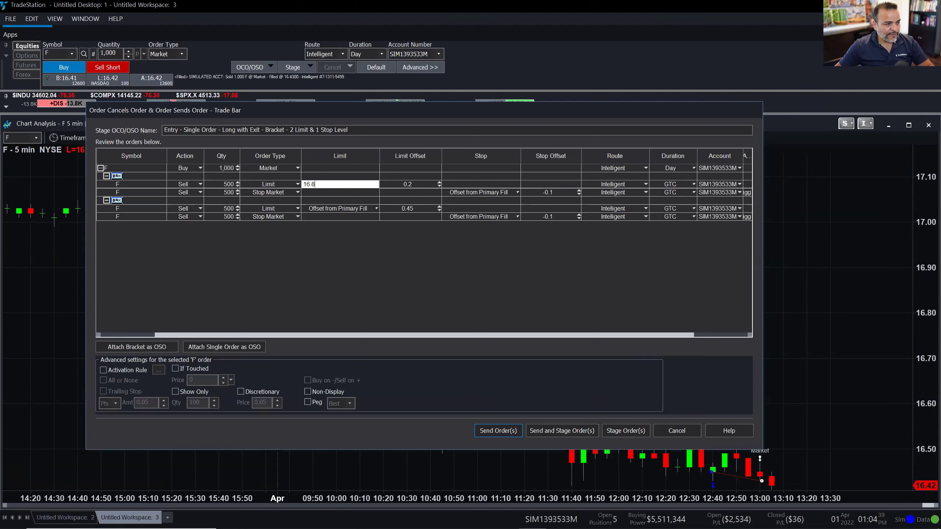
left_click(385, 259)
left_click(351, 209)
type("17")
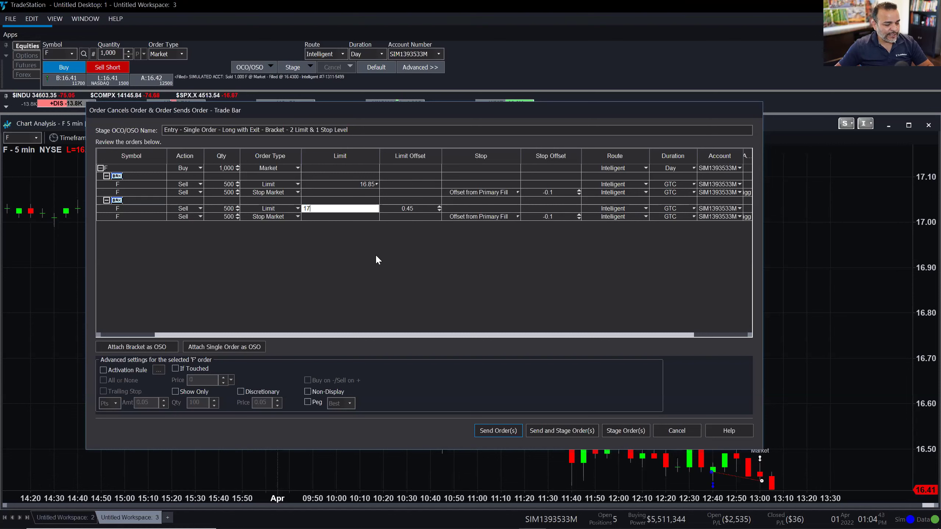
left_click(412, 273)
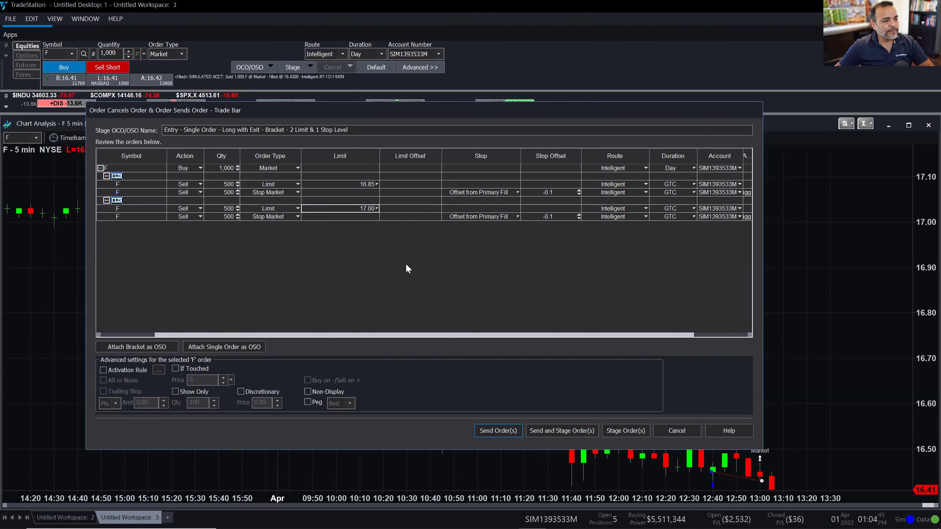
Set both stop market exits to a fixed price of 16.25 and send the entry with its bracket orders
left_click(491, 195)
type("16.25")
key("Return")
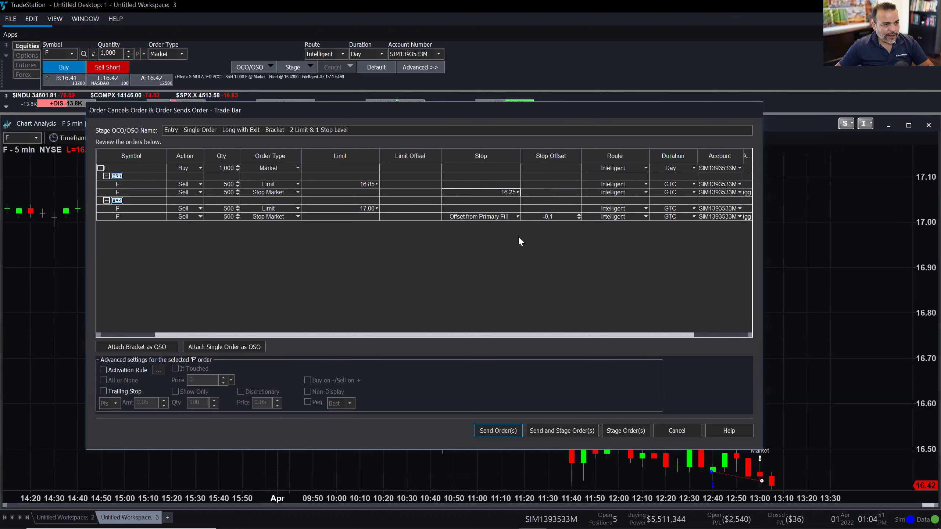
left_click(496, 216)
type("16.25")
key("Return")
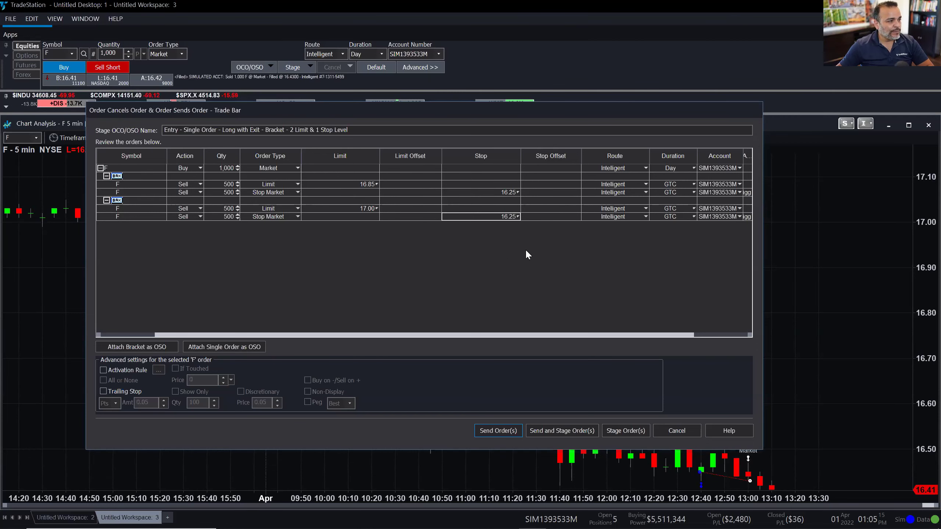
left_click(506, 432)
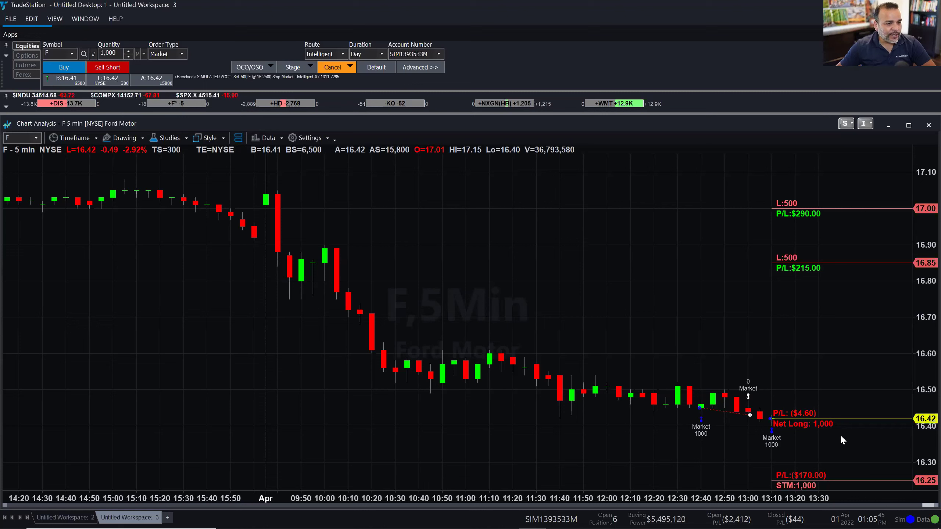
Close the new 1,000-share F position at market with Intelligent routing
right_click(177, 108)
mouse_move(260, 110)
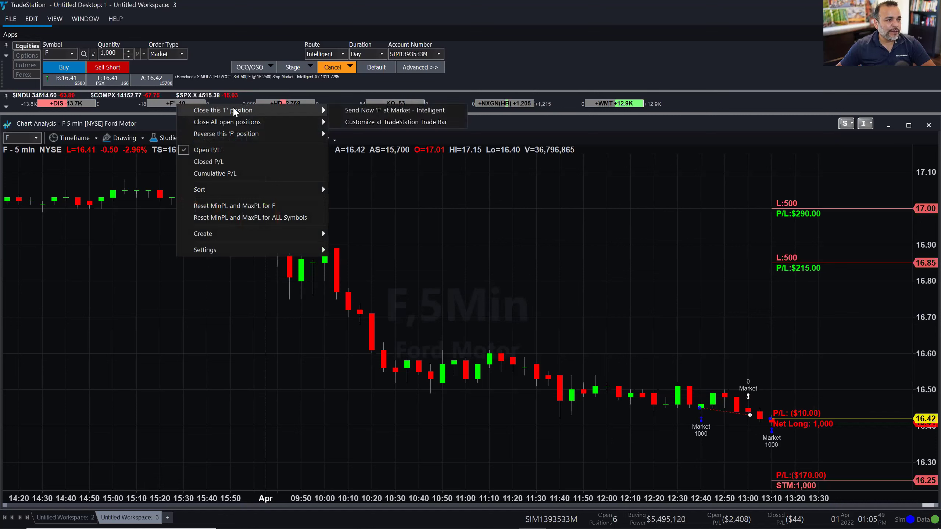
left_click(380, 111)
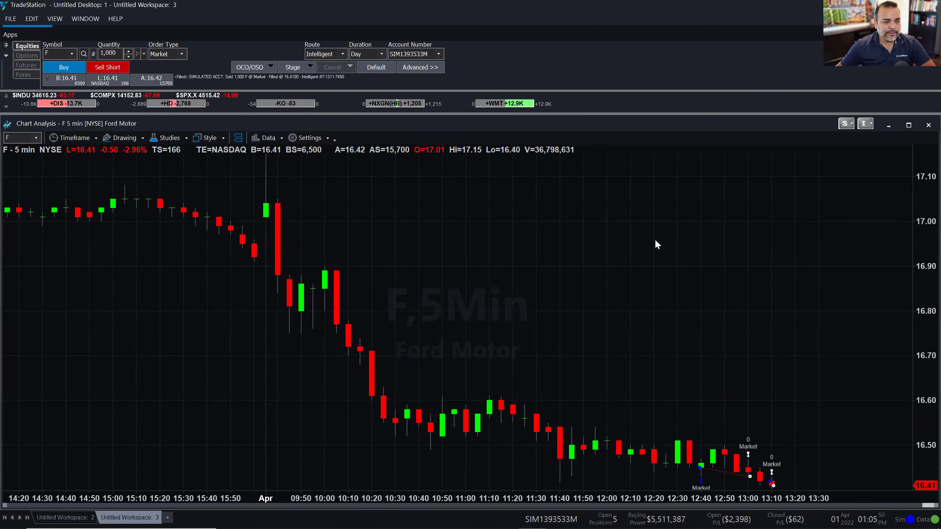
In the other workspace's order list, copy the latest filled F buy order with its attached exits to the Trade Bar
left_click(85, 516)
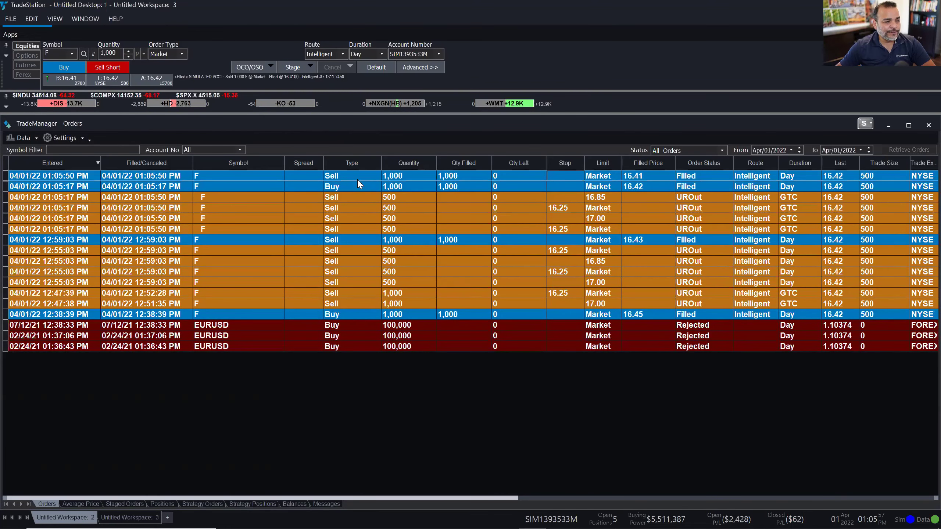
left_click(205, 190)
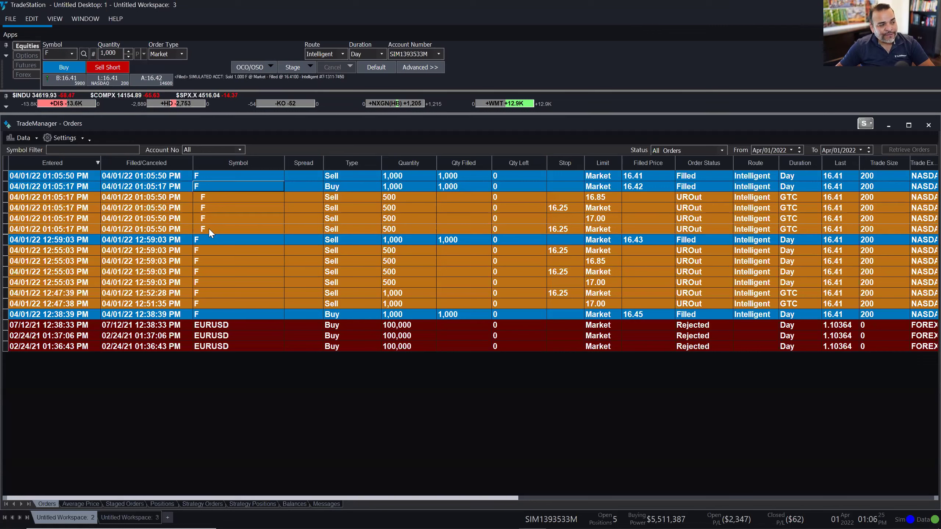
right_click(206, 190)
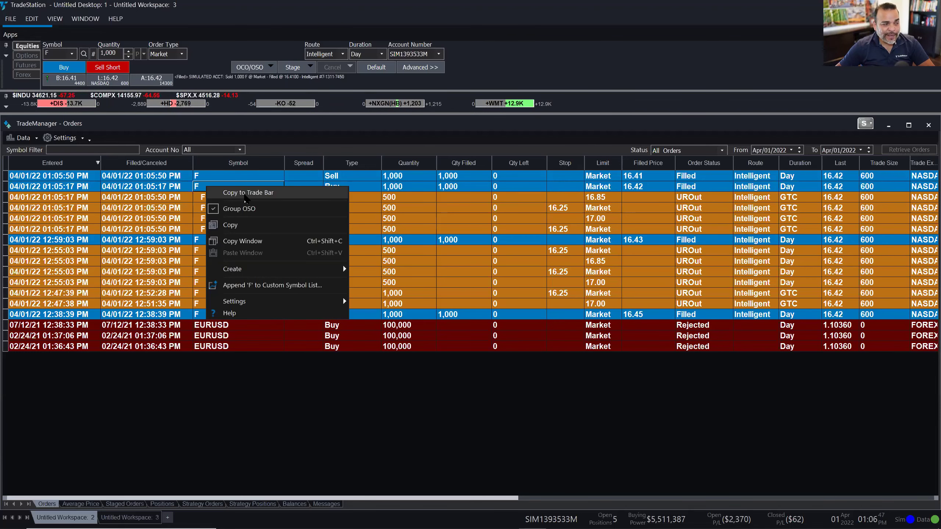
left_click(243, 193)
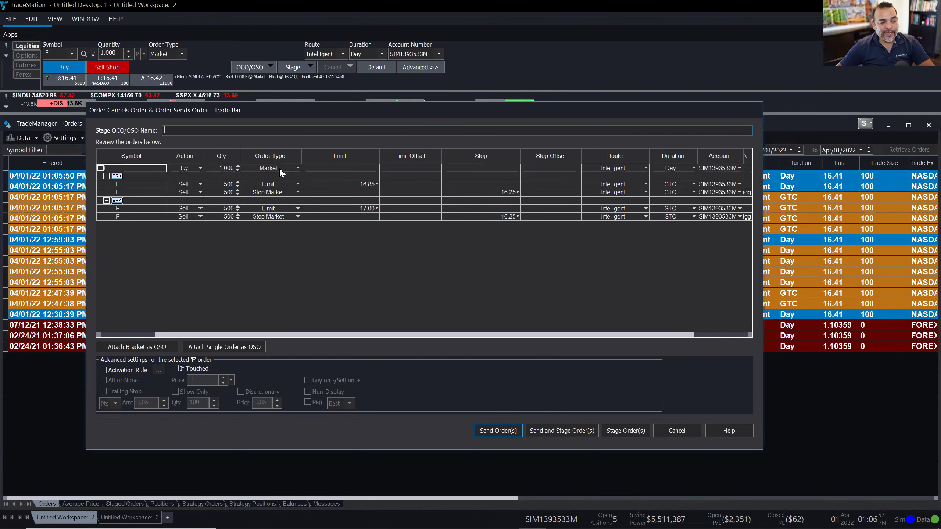
Change the order type of the copied 1,000-share F buy order to Limit
left_click(298, 169)
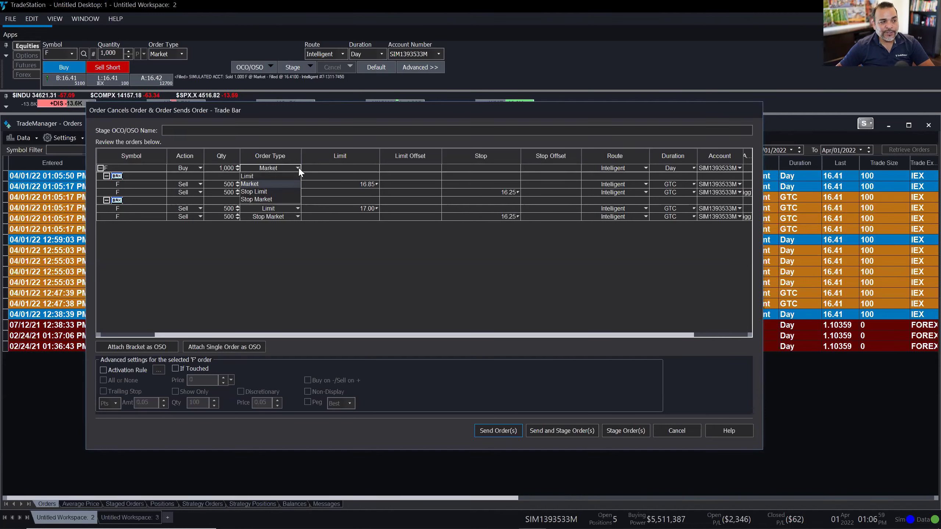
left_click(278, 167)
left_click(281, 166)
left_click(259, 176)
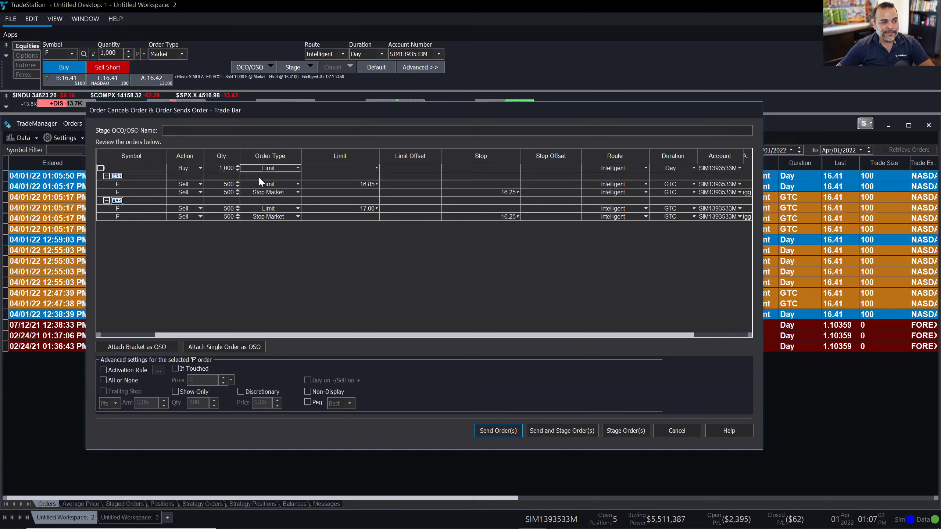
Set the limit price of the copied 1,000-share F buy entry to the Shave auto-limit style
left_click(376, 168)
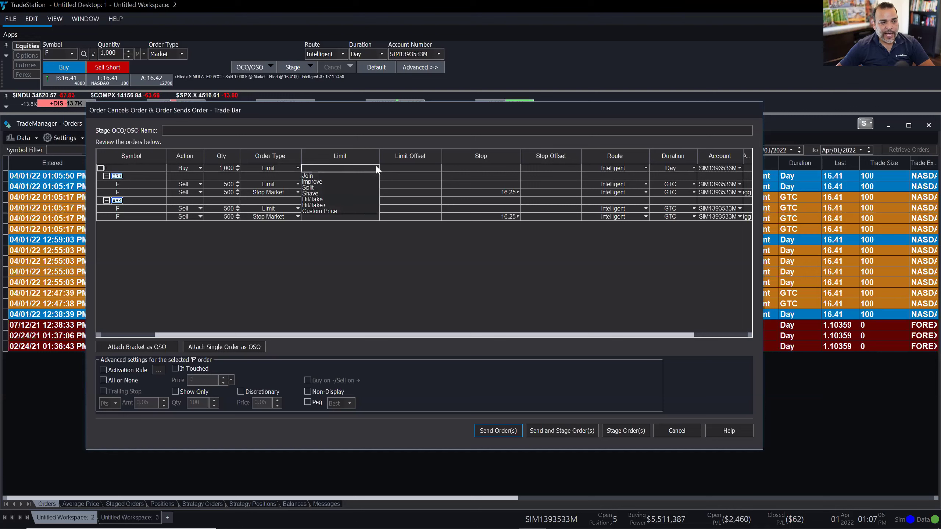
left_click(318, 192)
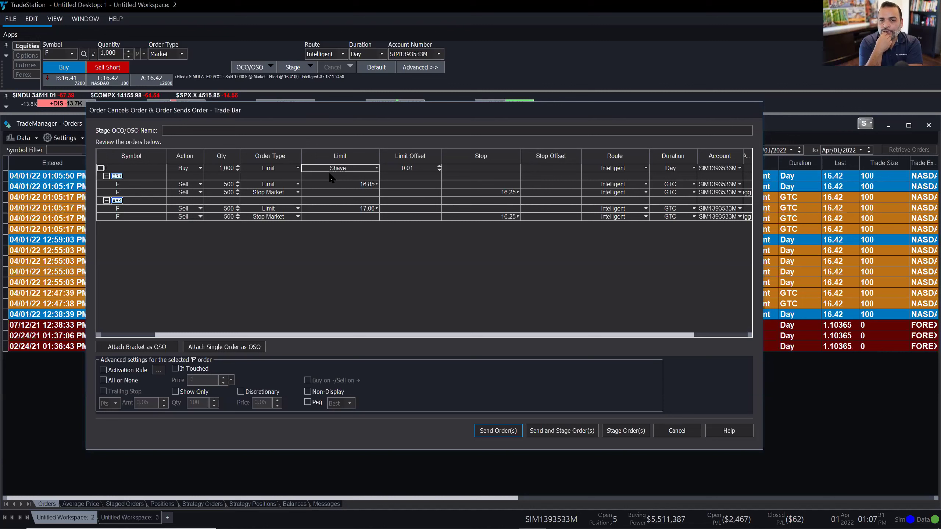
left_click(367, 168)
left_click(376, 168)
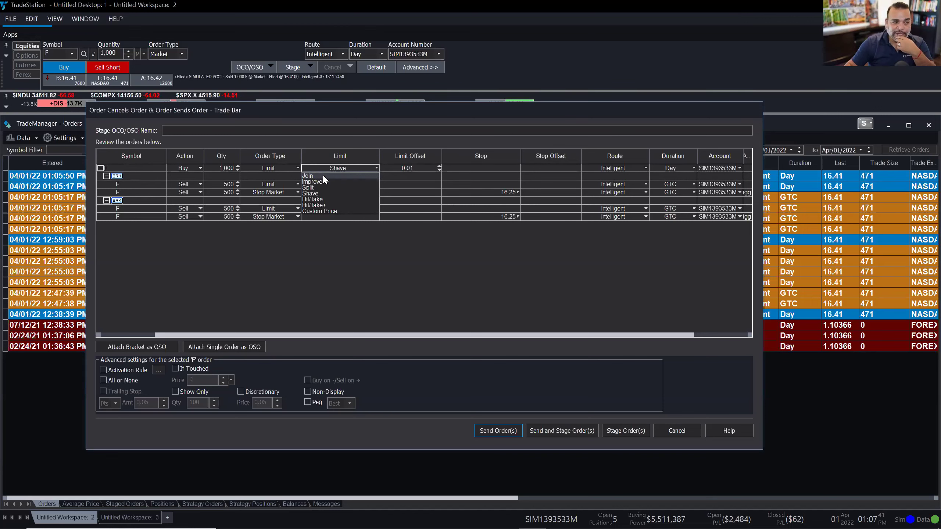
left_click(320, 193)
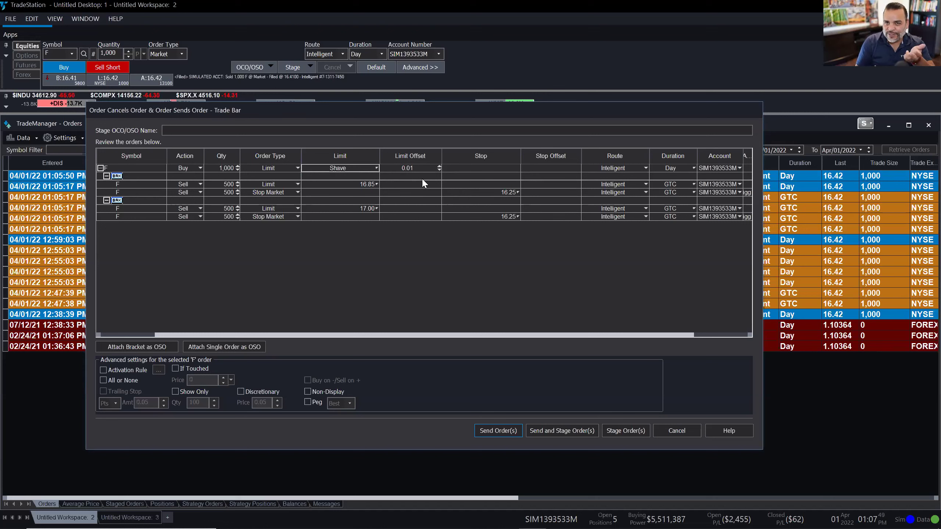
Set the limit offset of the F buy entry to 0.05
left_click(419, 168)
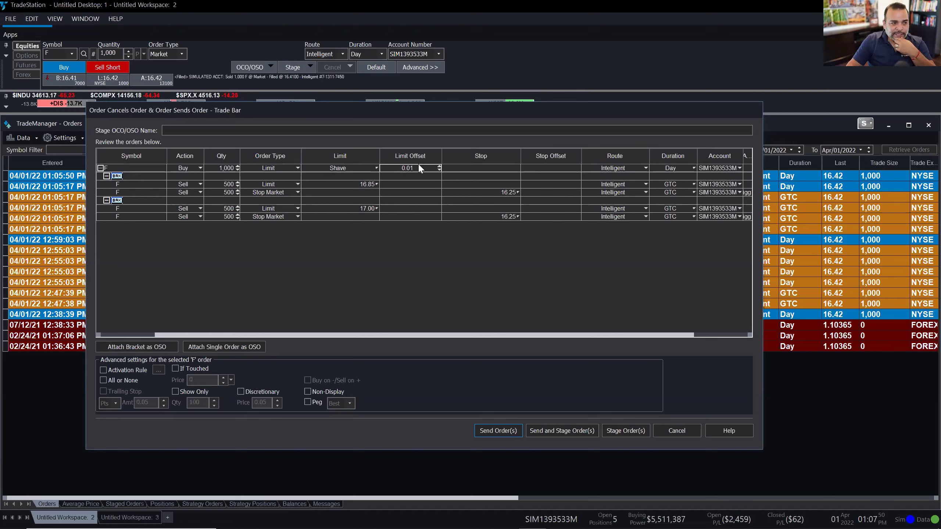
left_click(419, 167)
key("BackSpace")
type("5")
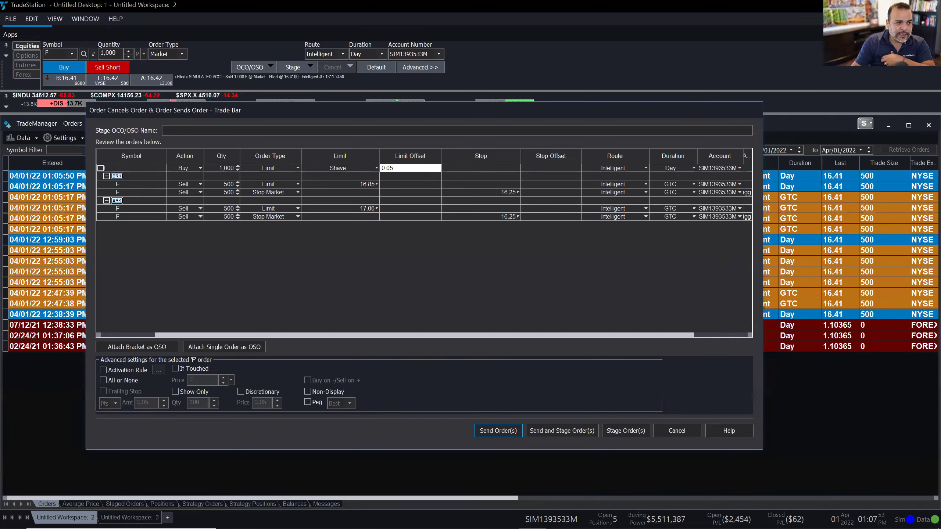
key("Return")
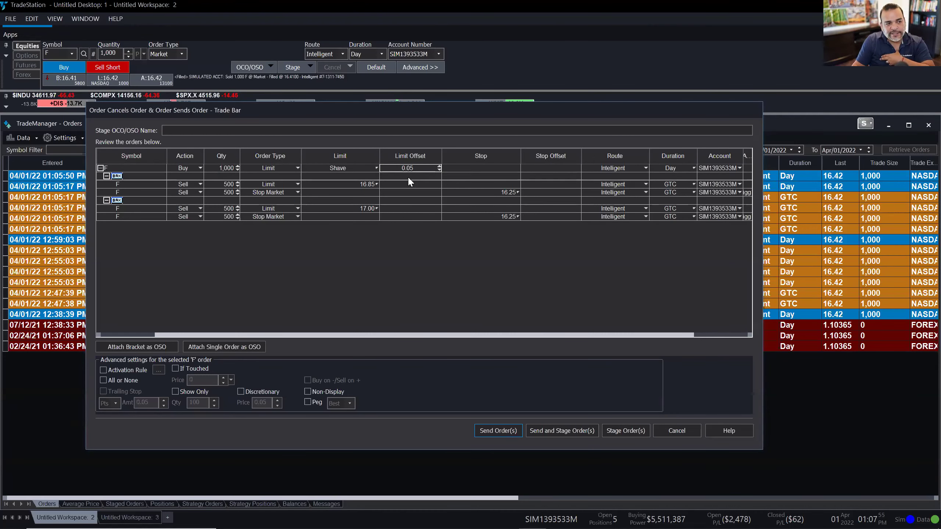
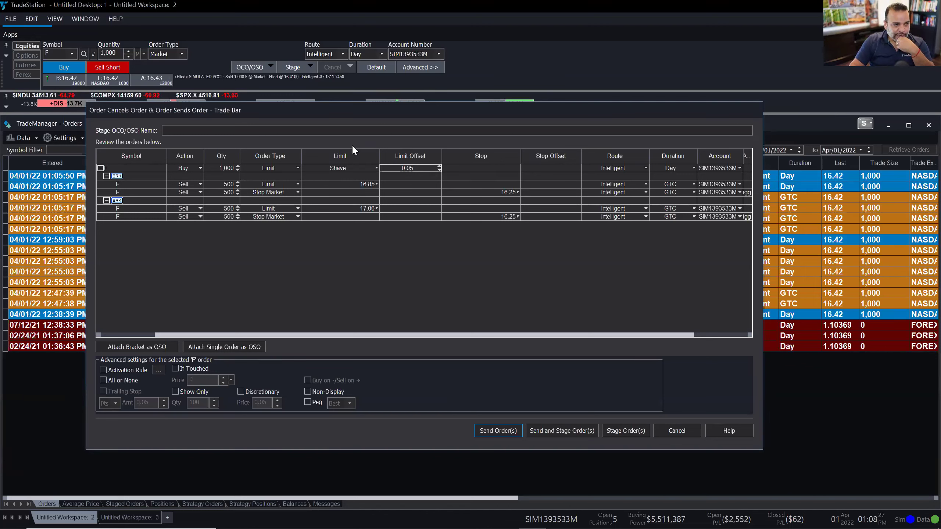
Check the limit price styles for the F buy entry and try to send the order group without a name
left_click(375, 169)
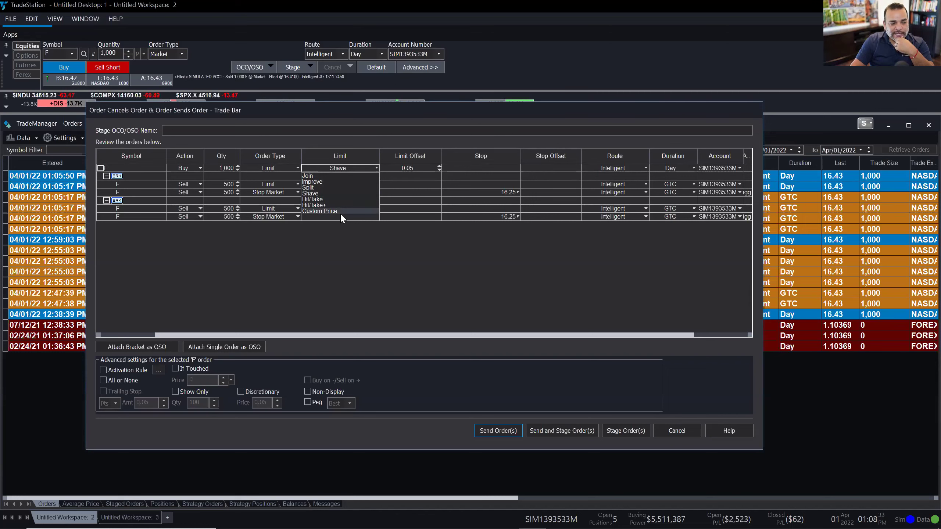
left_click(375, 250)
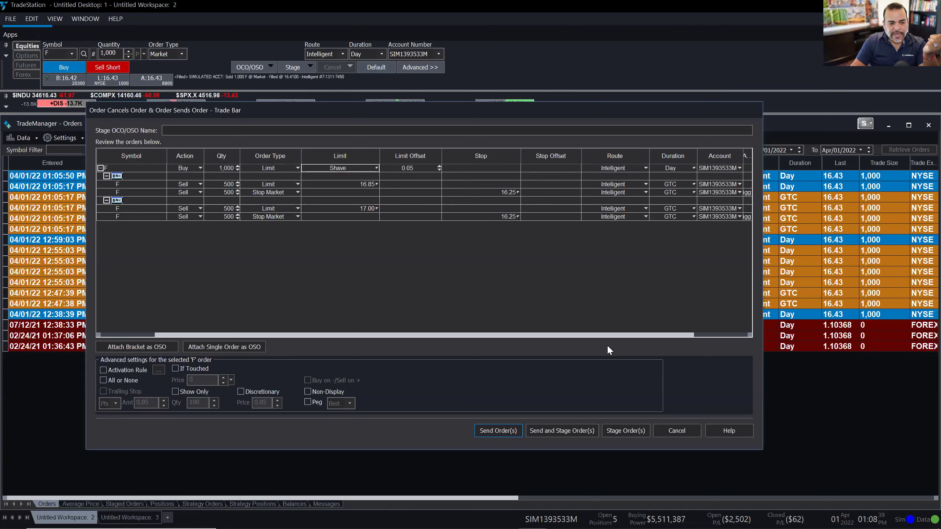
left_click(509, 434)
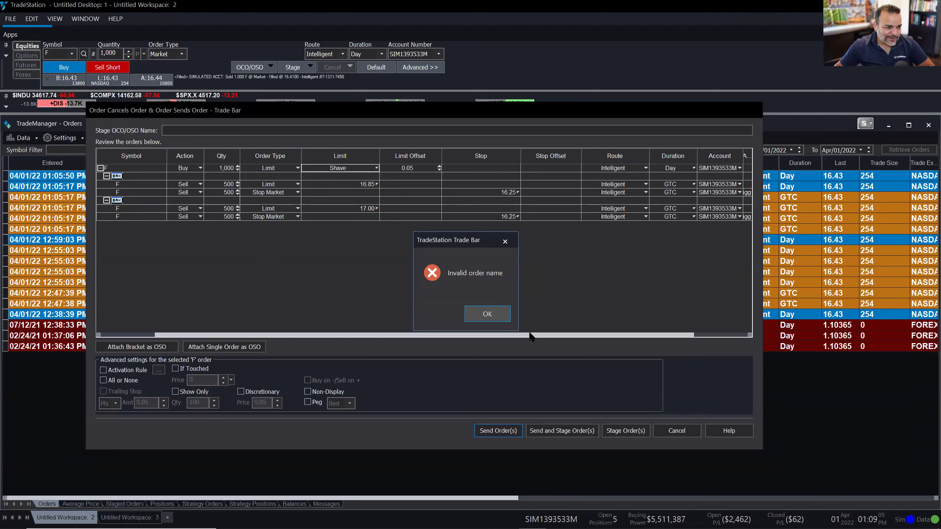
left_click(484, 315)
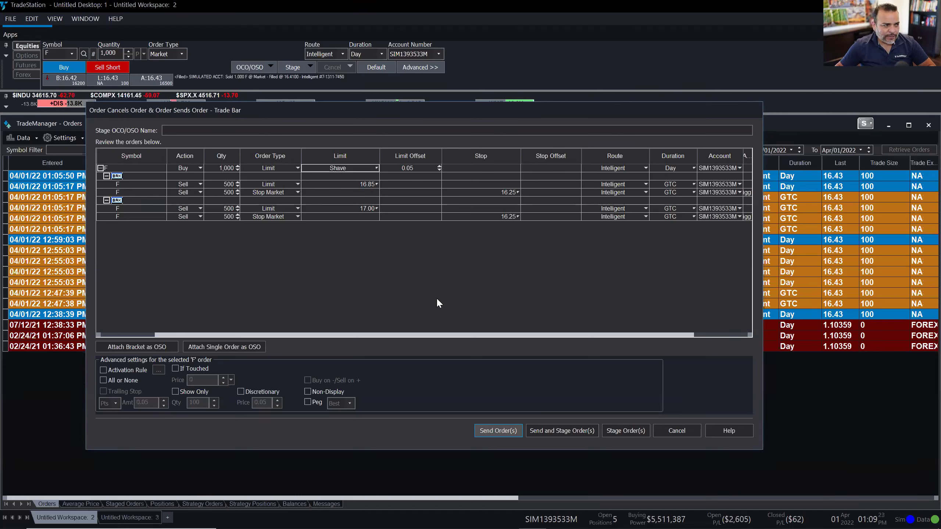
Name the OCO/OSO order "Entry with 2 Targets and 1 Stop" and send the F entry with its attached exits
left_click(166, 130)
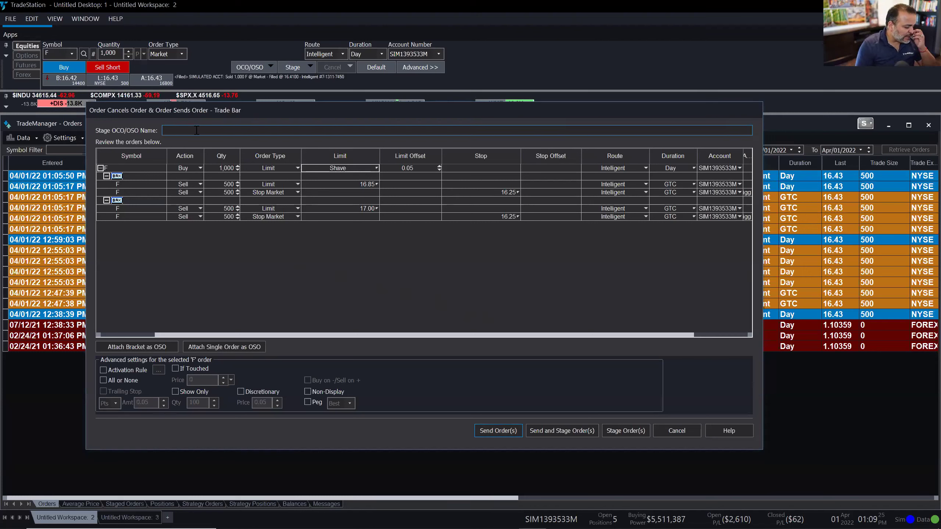
type("Entry ")
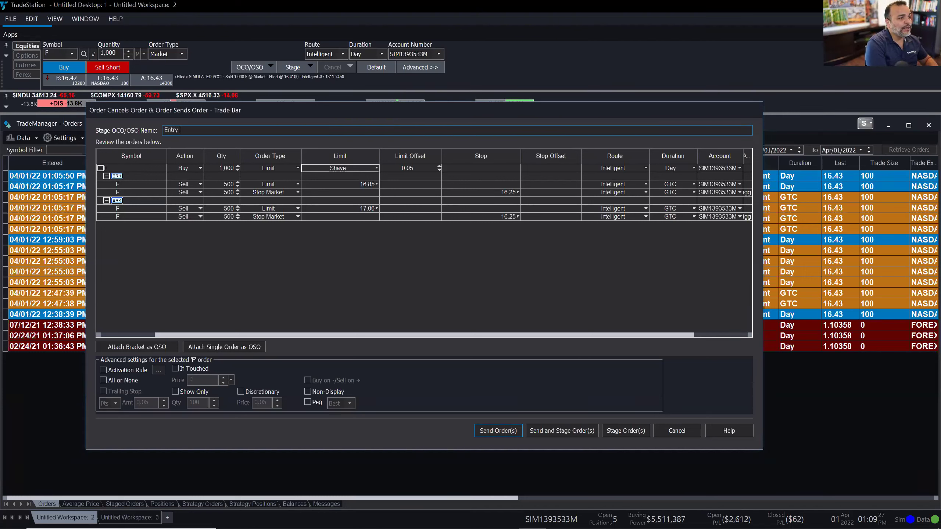
type("with @ T")
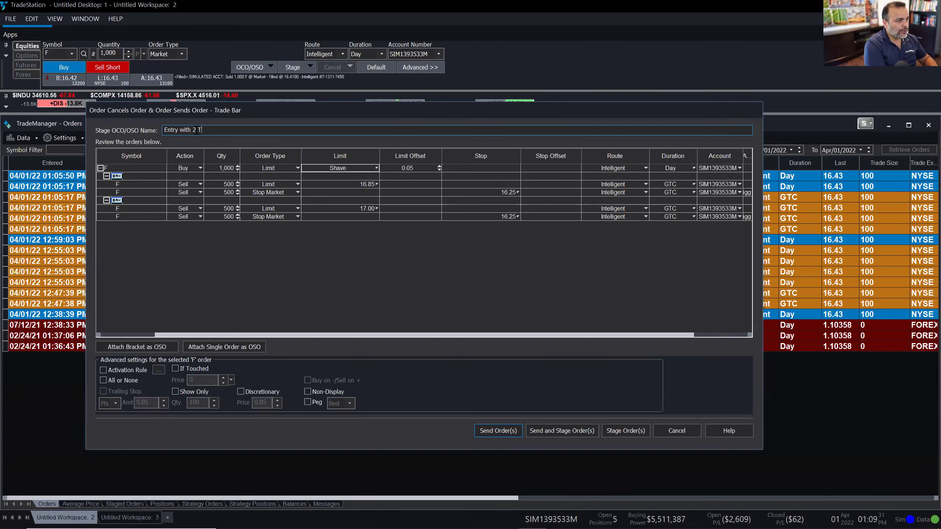
type("argets an")
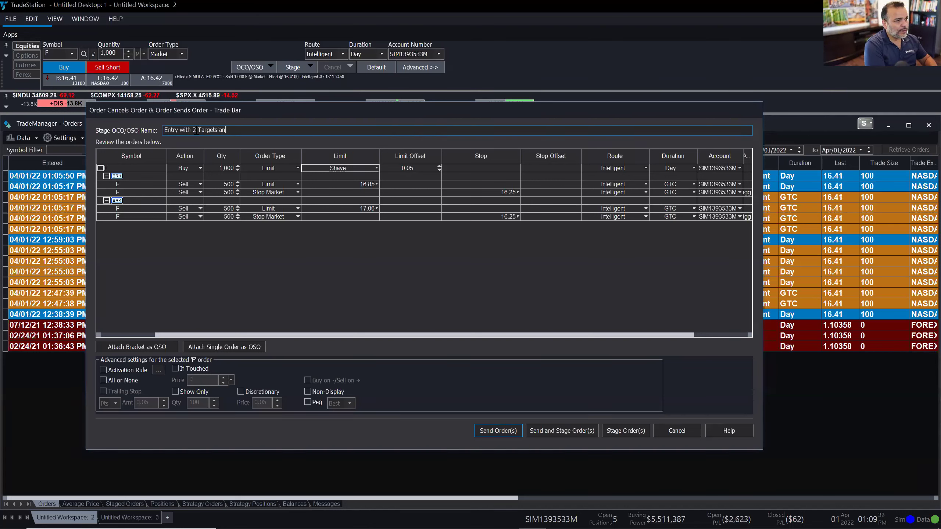
type("d 1 Stop")
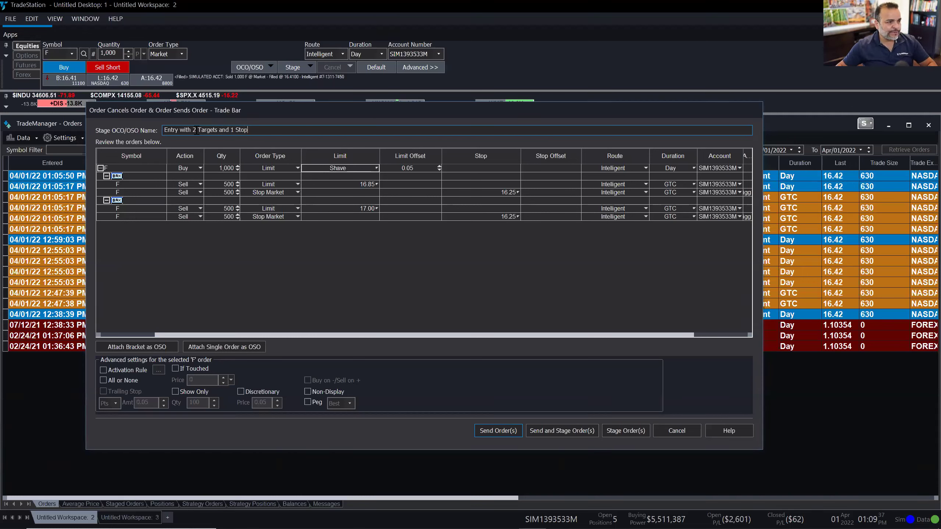
left_click(498, 430)
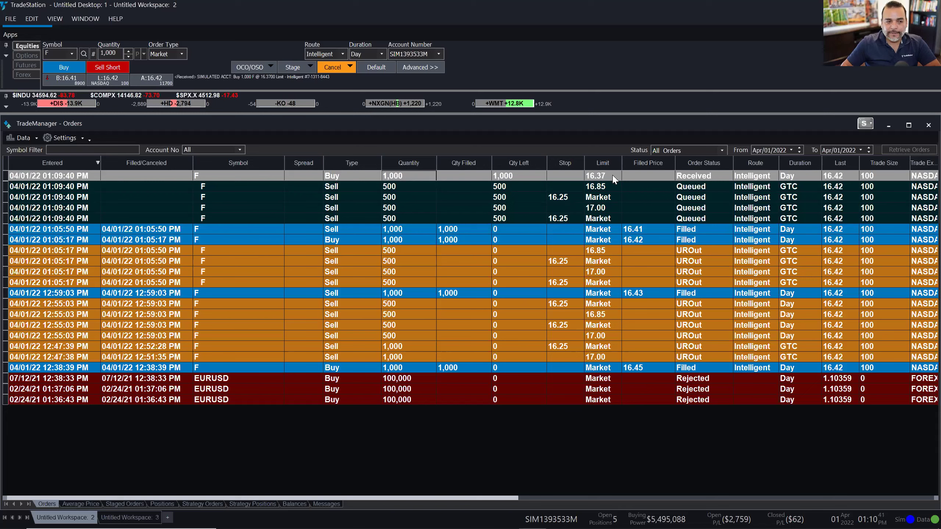
Cancel/replace the pending 1,000-share F buy order with a limit price of 16.40
right_click(534, 177)
mouse_move(560, 182)
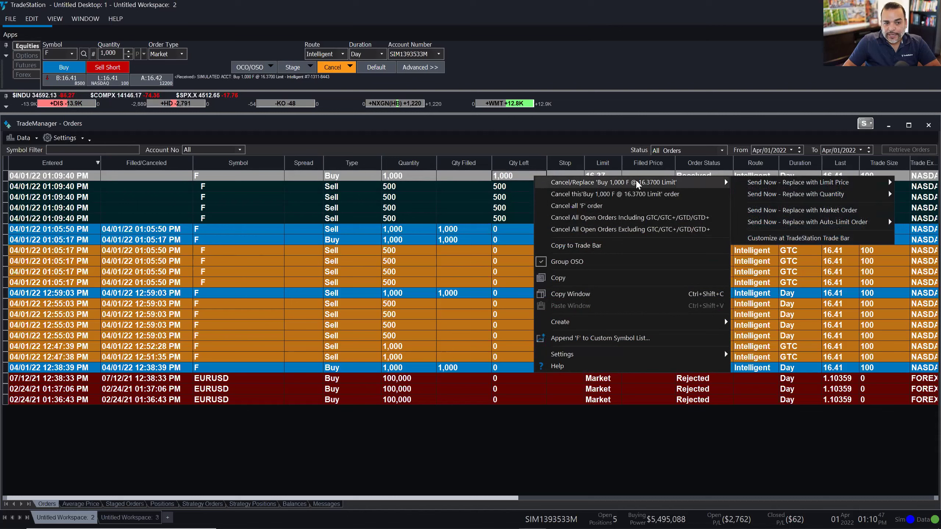
mouse_move(796, 183)
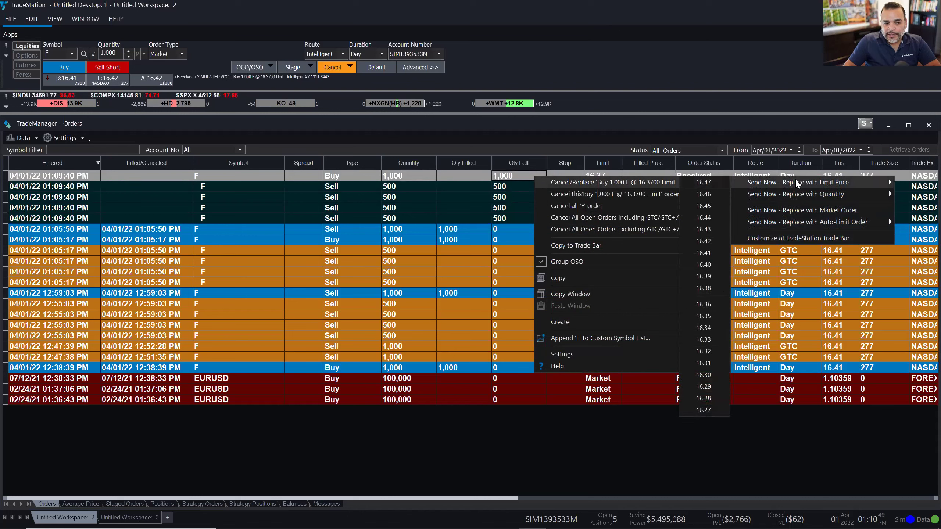
left_click(704, 264)
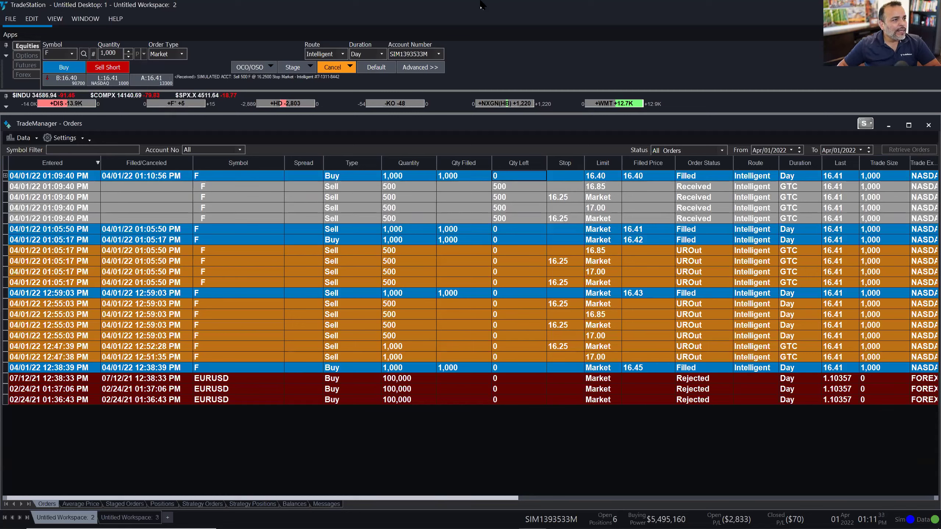
Switch the Trade Bar from equities to futures order entry for ESM22
left_click(255, 69)
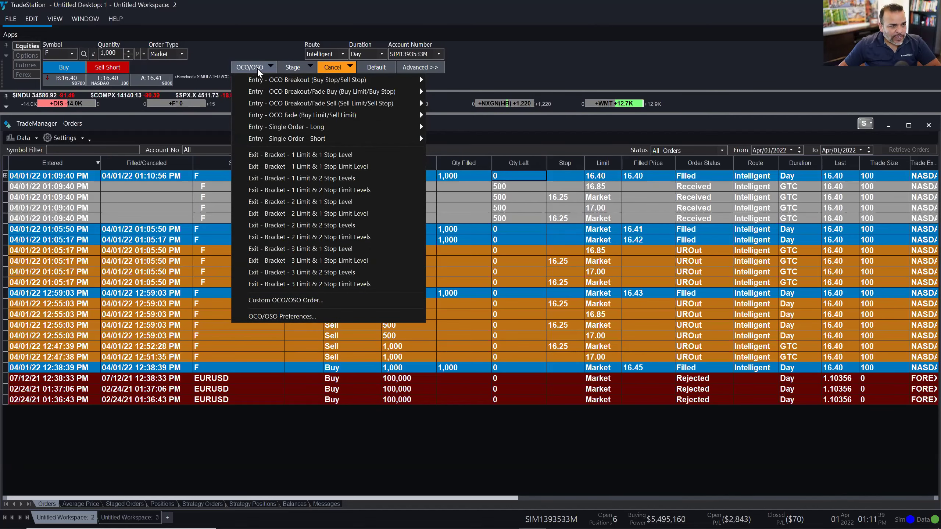
left_click(194, 128)
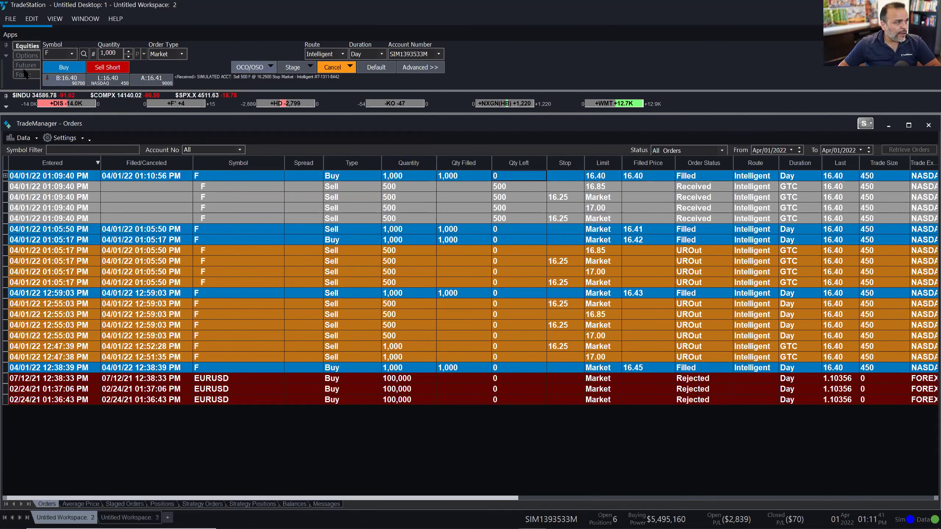
left_click(25, 66)
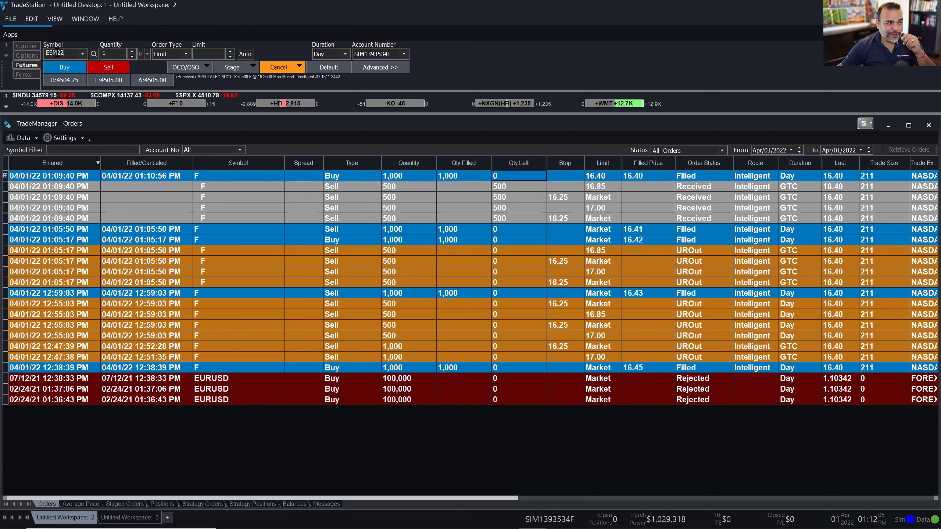
Create a single-order short entry on ESM22 with a stop-only exit and set the entry's limit price to Join
left_click(206, 68)
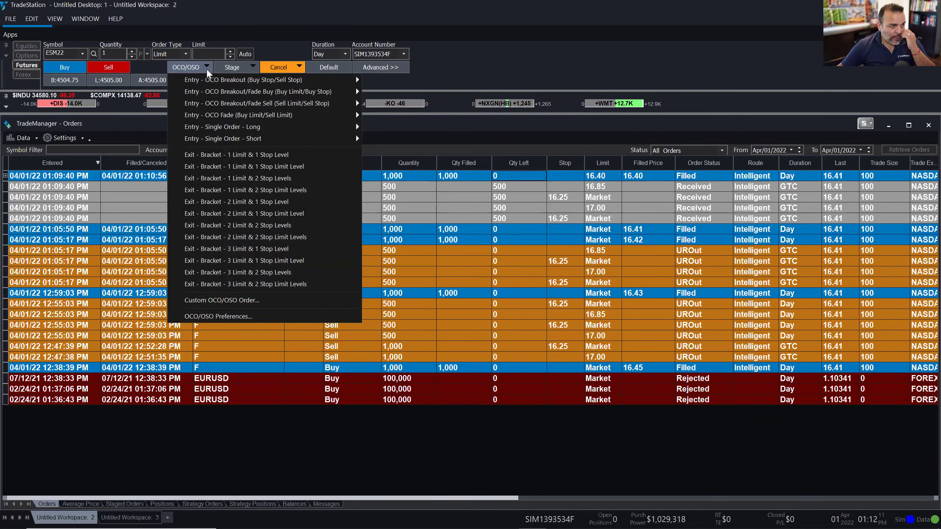
mouse_move(269, 141)
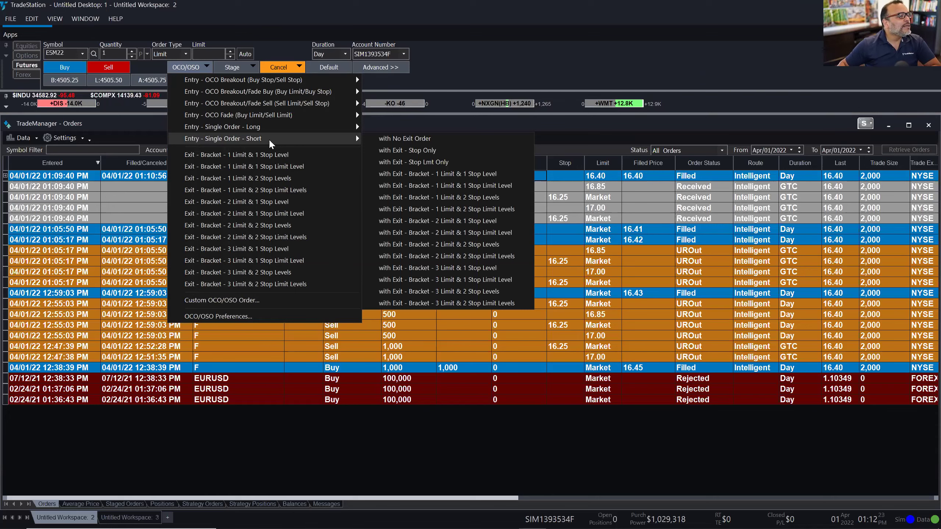
left_click(131, 94)
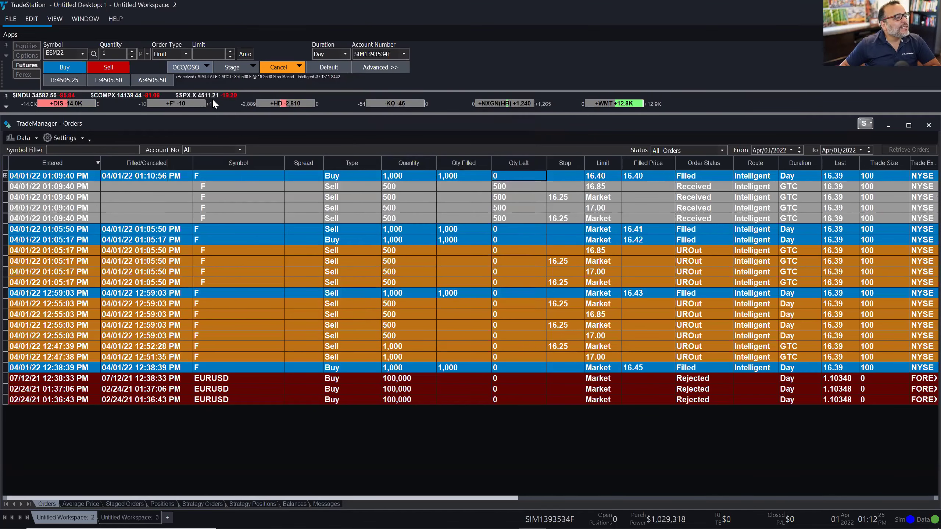
mouse_move(229, 100)
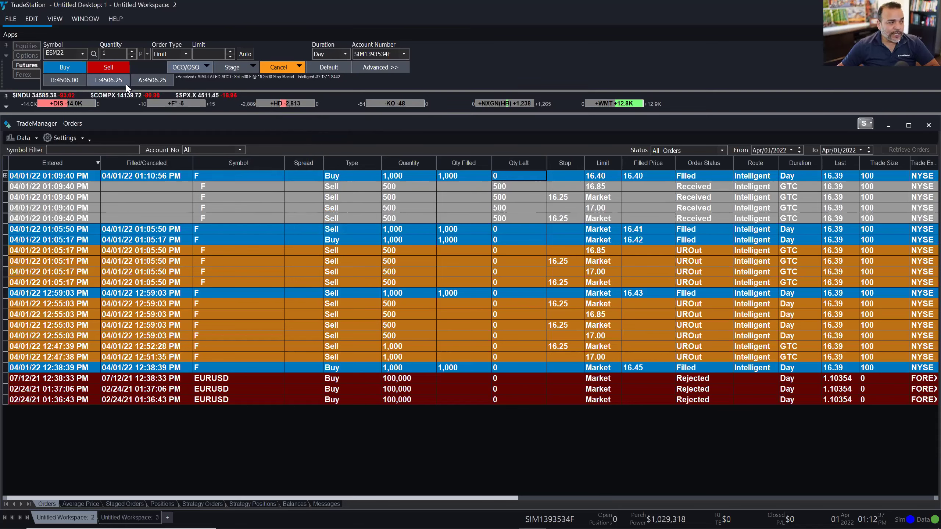
left_click(206, 67)
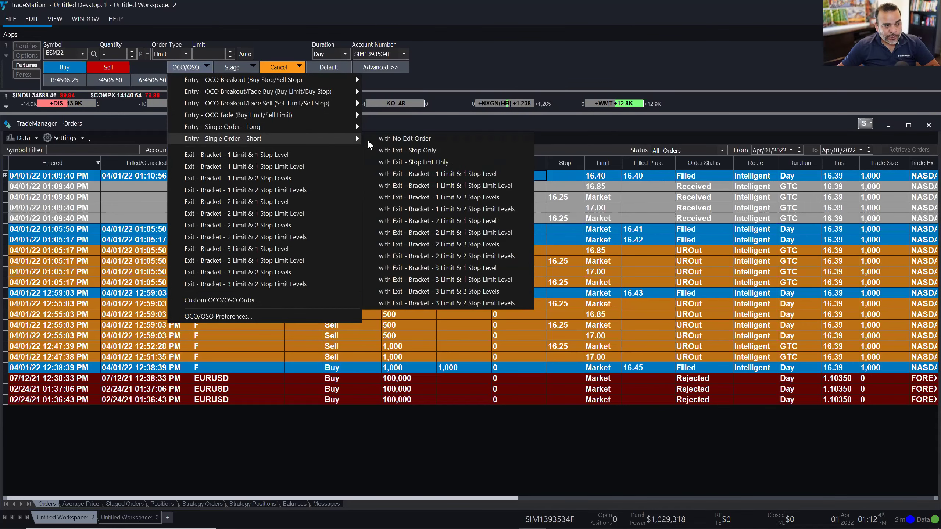
left_click(442, 152)
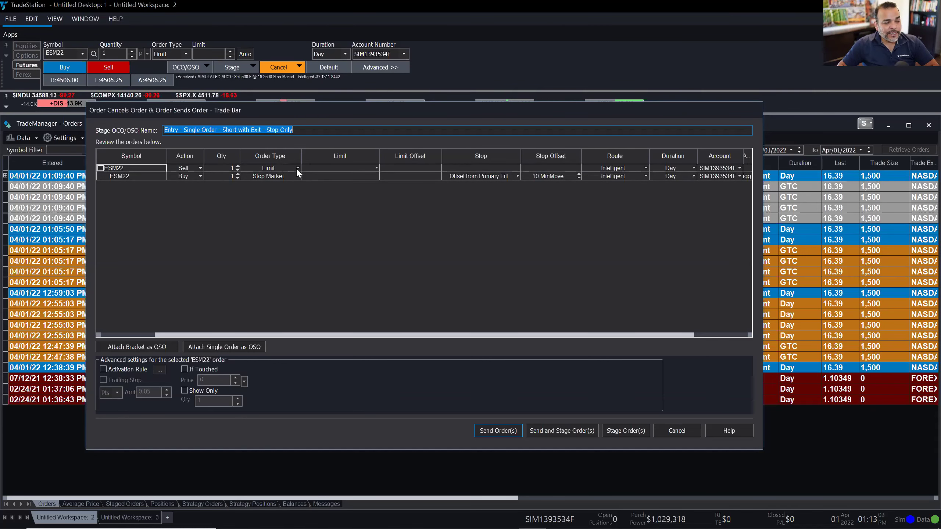
left_click(377, 169)
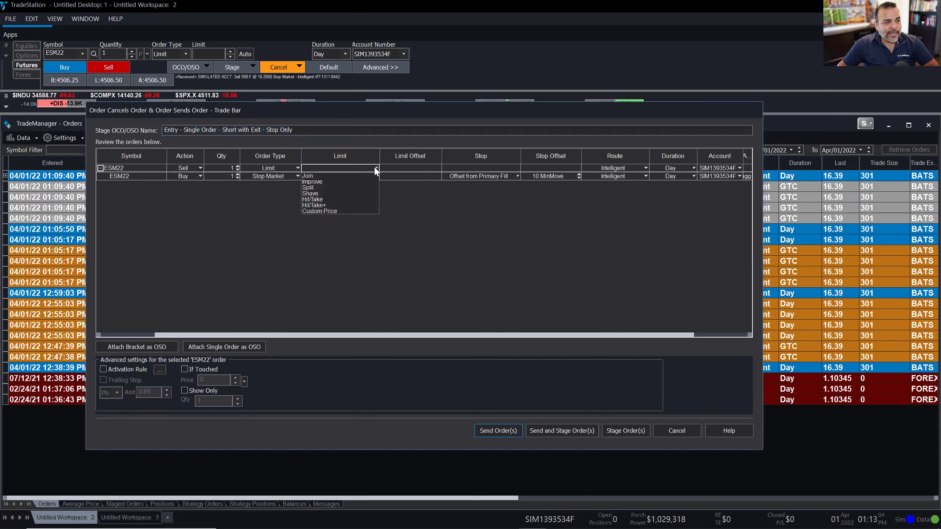
left_click(316, 177)
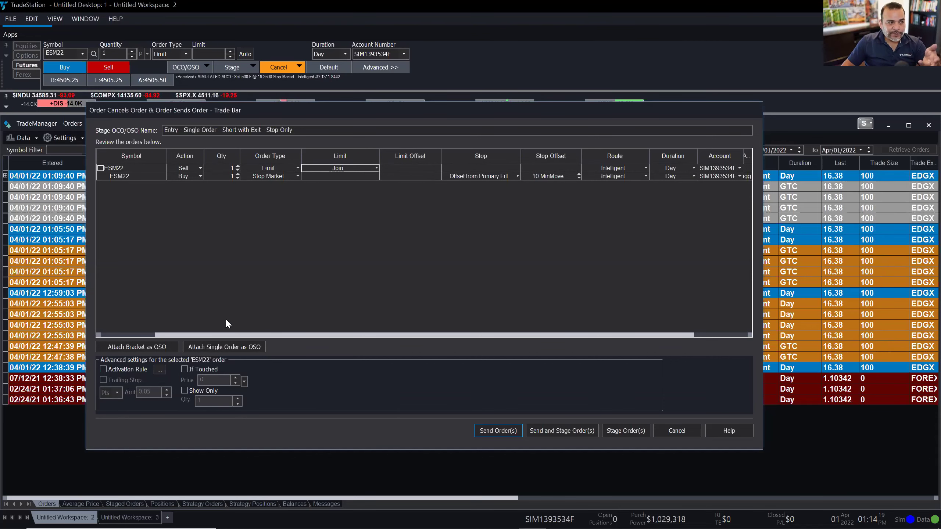
Try the trailing stop option on the ESM22 buy stop market exit and turn it back off
left_click(156, 175)
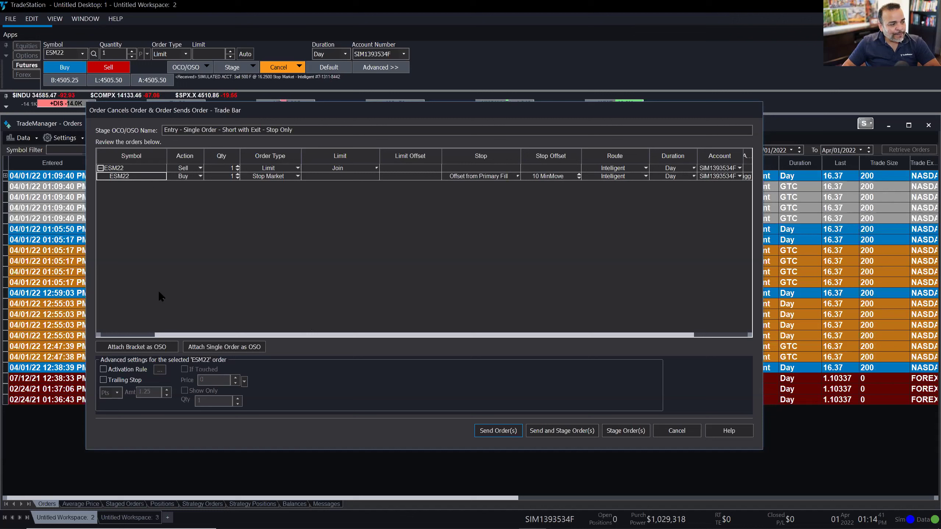
left_click(125, 380)
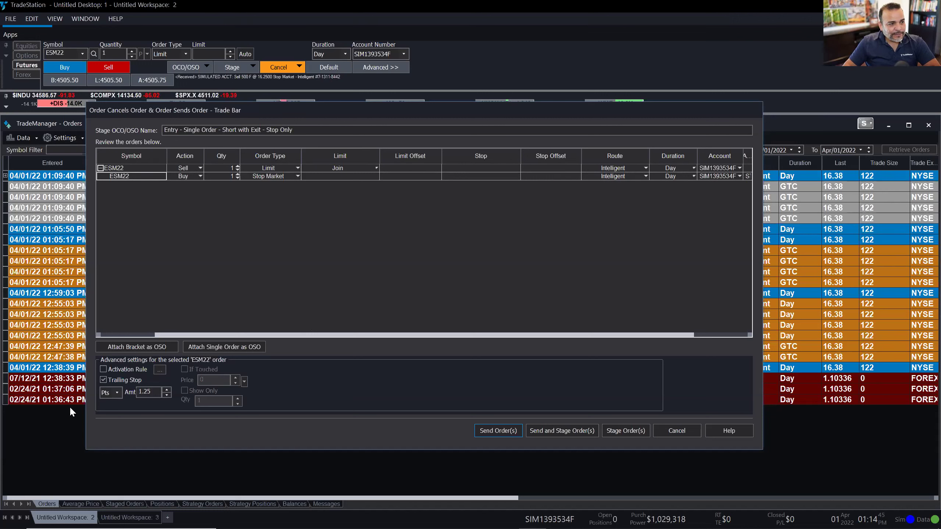
left_click(103, 380)
left_click(103, 380)
left_click(104, 380)
Try Offset from Primary Fill as the stop price of the ESM22 buy stop market exit
left_click(517, 176)
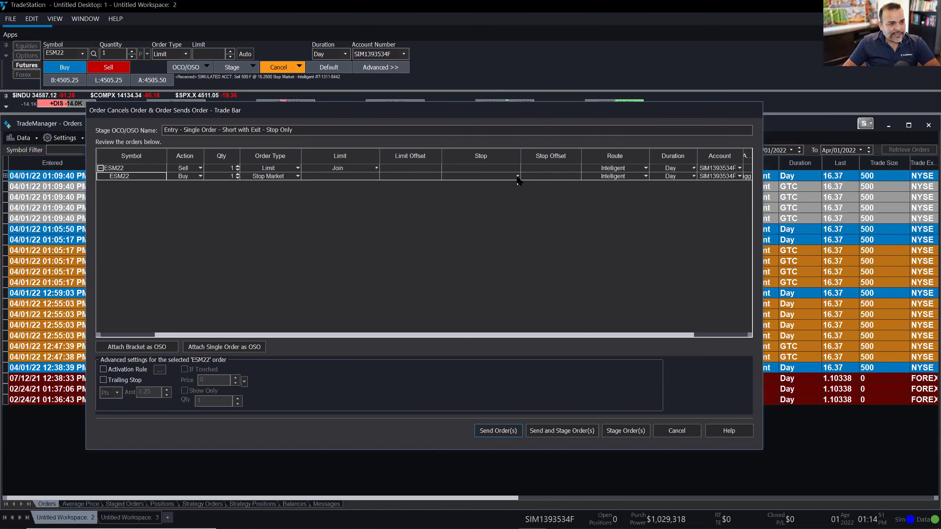
left_click(517, 176)
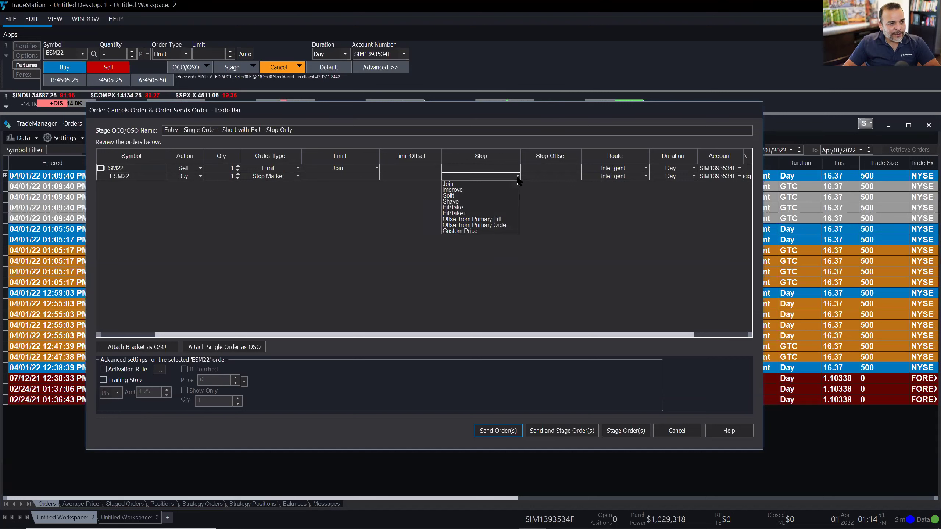
left_click(492, 218)
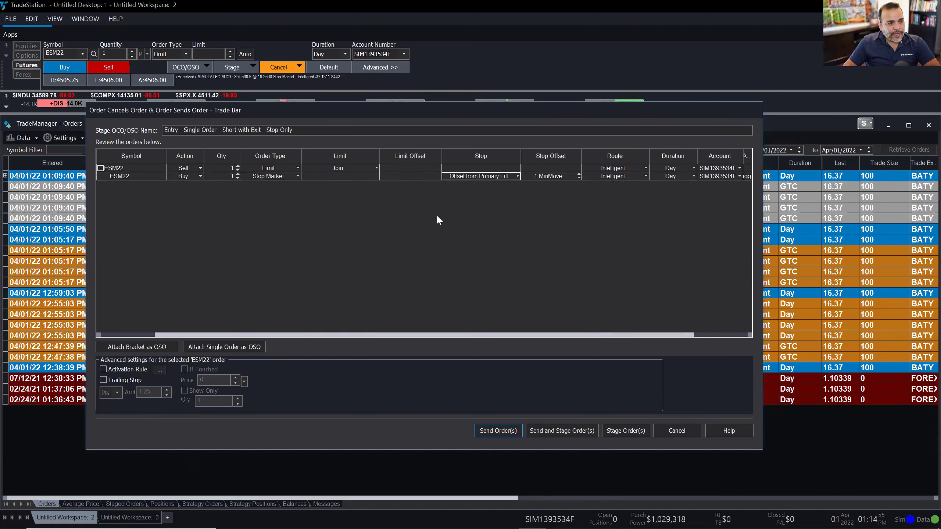
Enable the trailing stop on the ESM22 buy exit and set its amount to 5 points
left_click(103, 380)
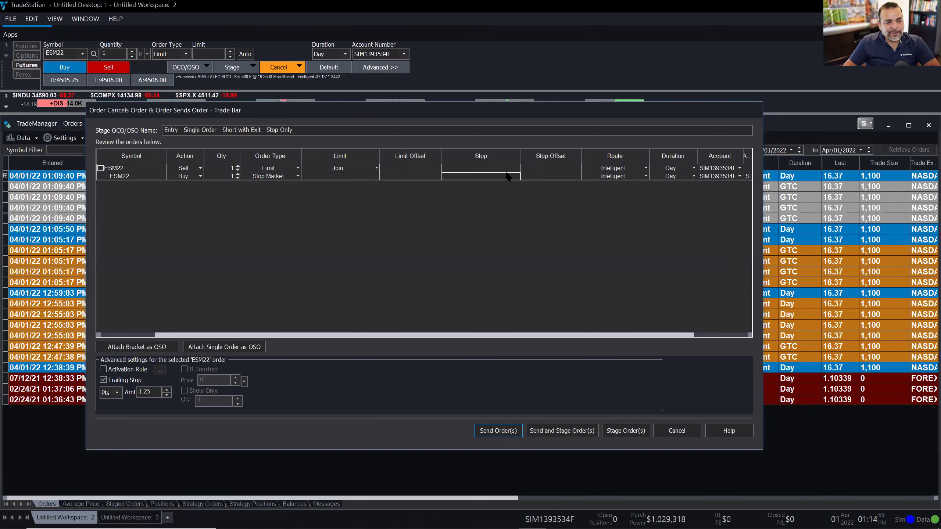
left_click(545, 177)
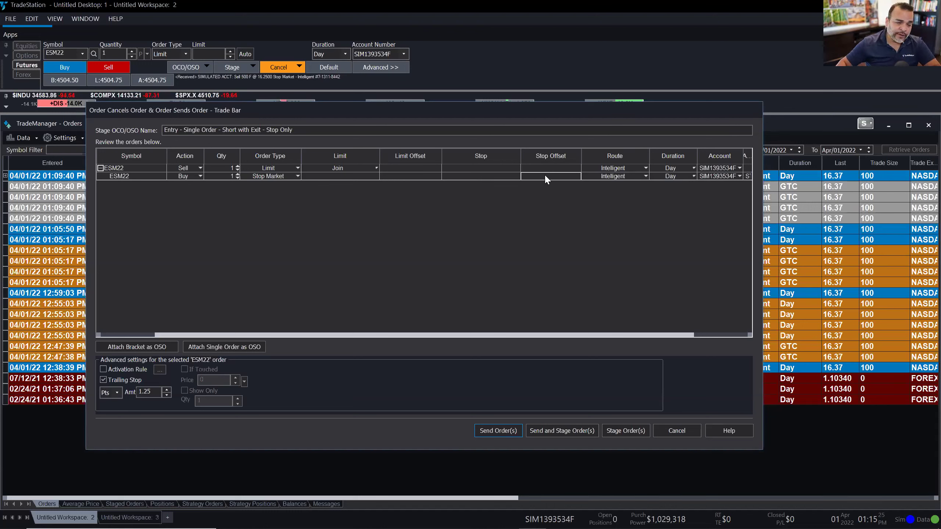
key("Tab")
type("5")
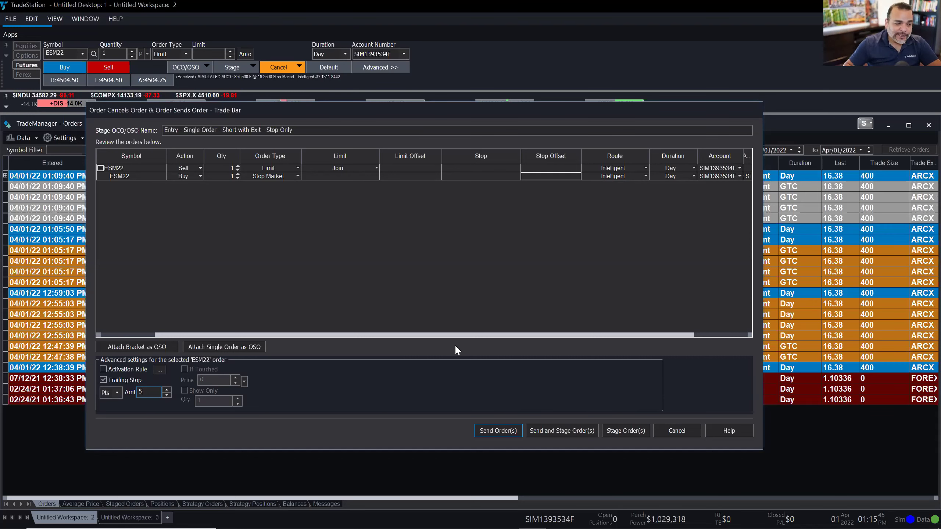
Turn off the exit's trailing stop and base its stop price on Offset from Primary Fill instead
left_click(103, 380)
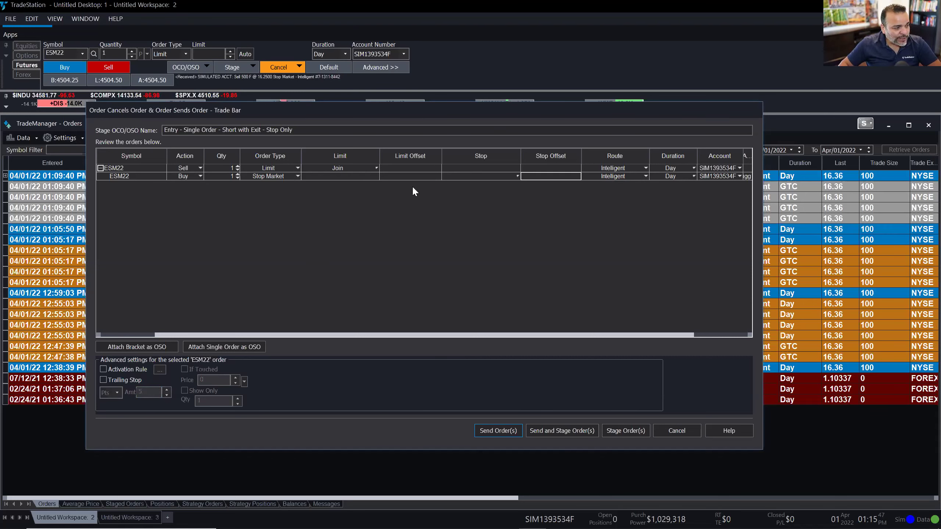
left_click(481, 176)
left_click(518, 176)
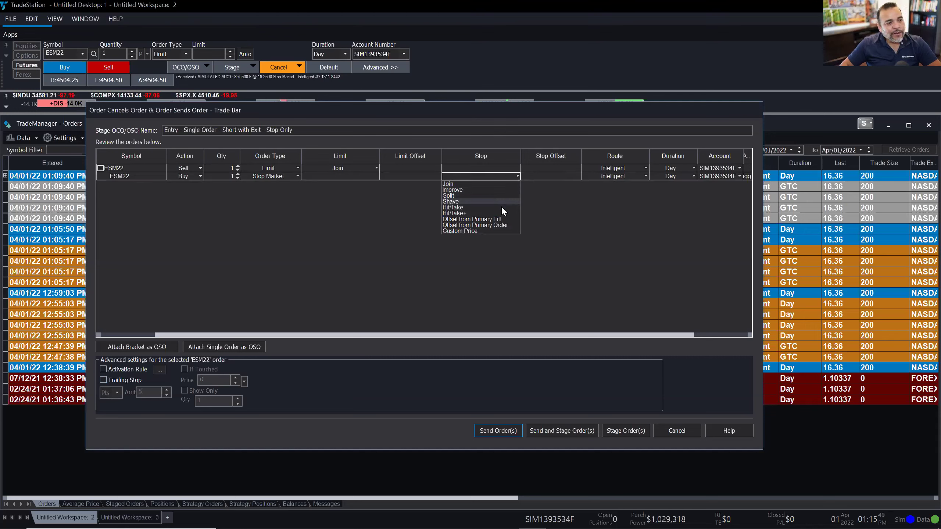
left_click(500, 219)
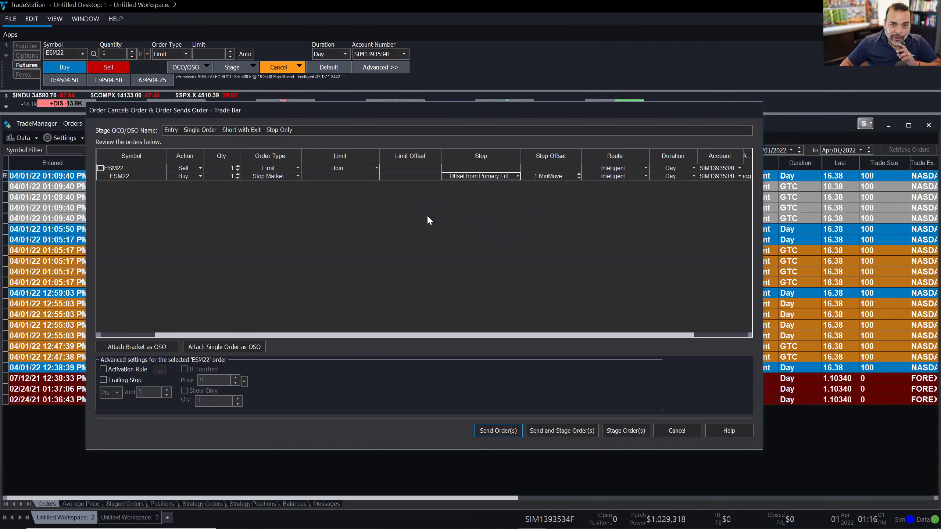
Re-enable the 5-point trailing stop on the buy exit and send the ESM22 orders
left_click(110, 380)
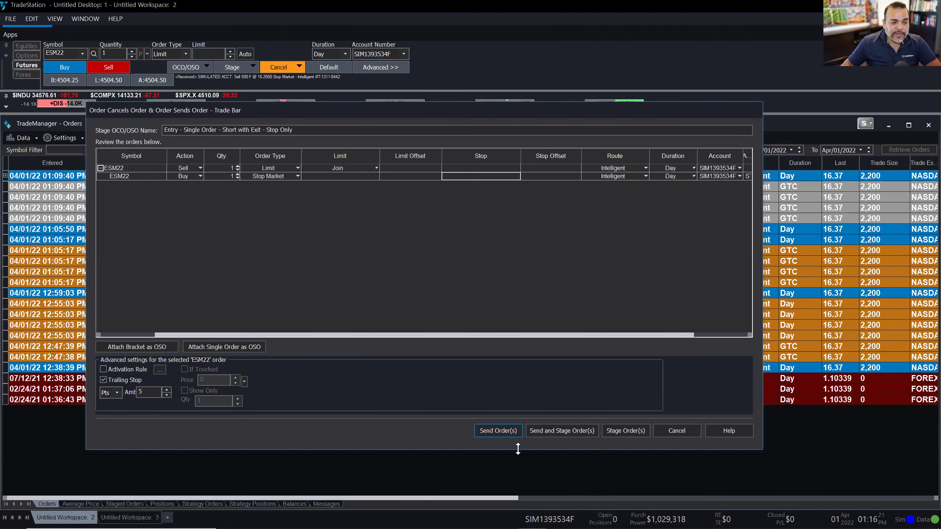
left_click(498, 431)
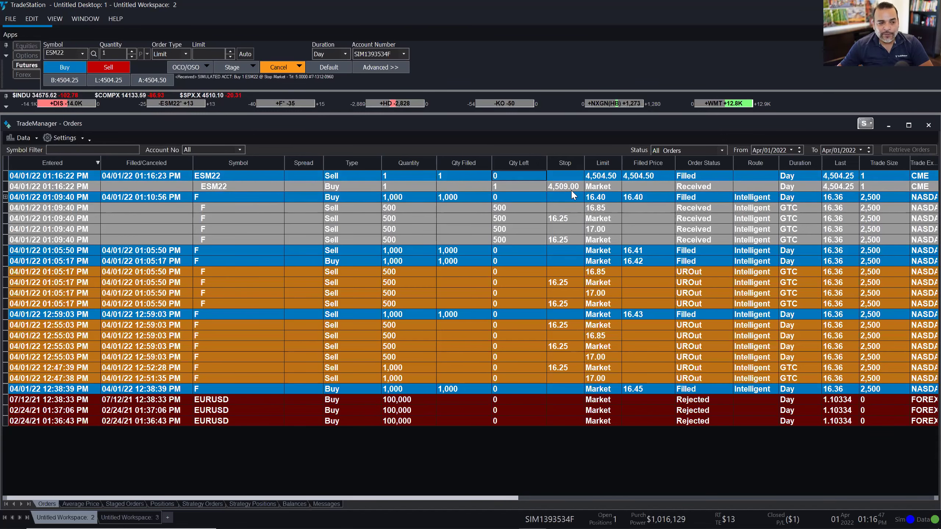
Switch to the chart in Untitled Workspace: 3 and change its symbol to ESM22
left_click(128, 517)
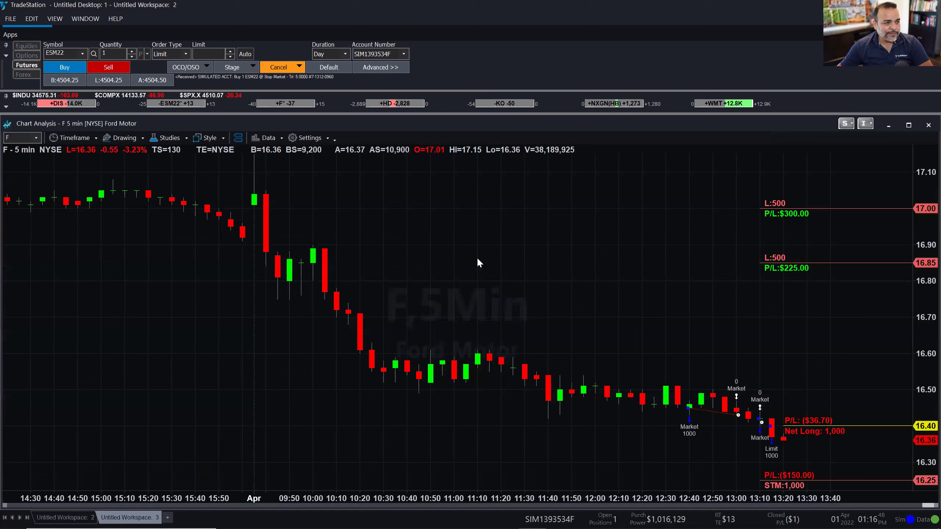
type("esm22")
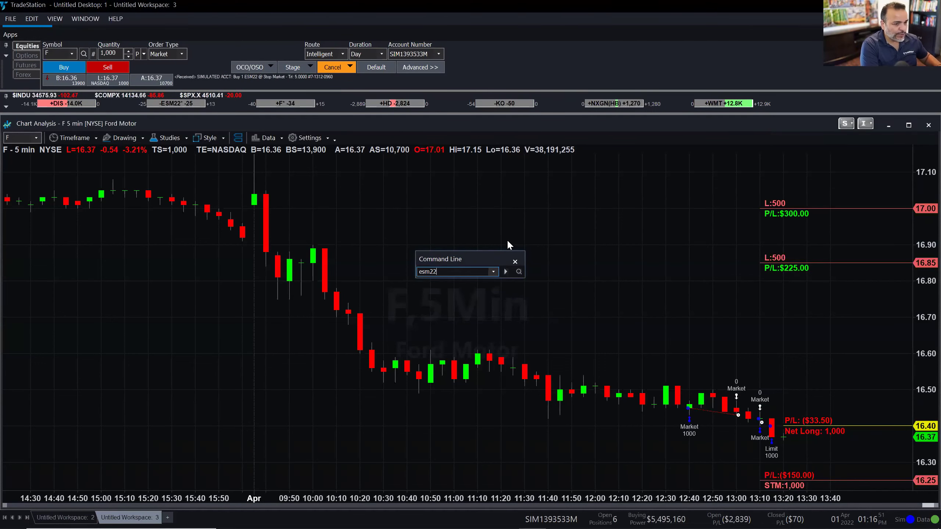
key("Return")
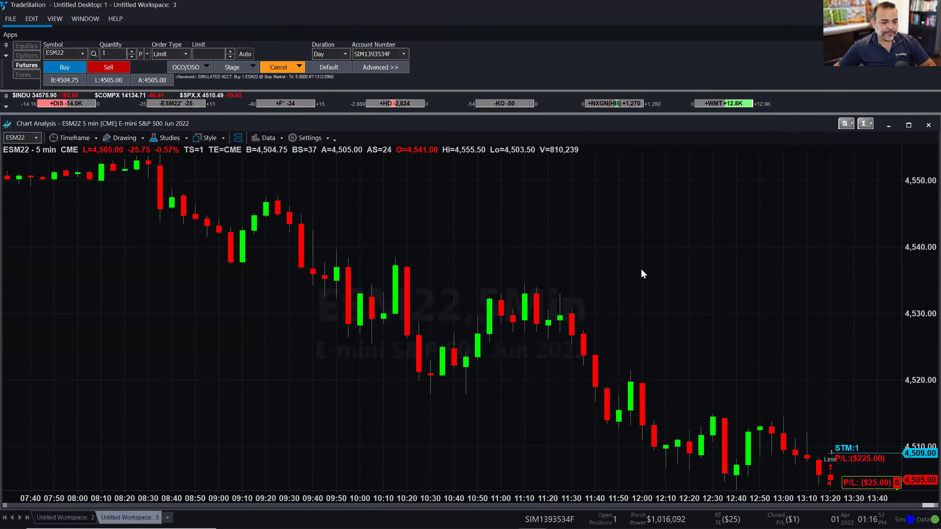
Examine the ESM22 short entry and its trailing stop line closely on the 5-minute chart
scroll(661, 275, "up", 10)
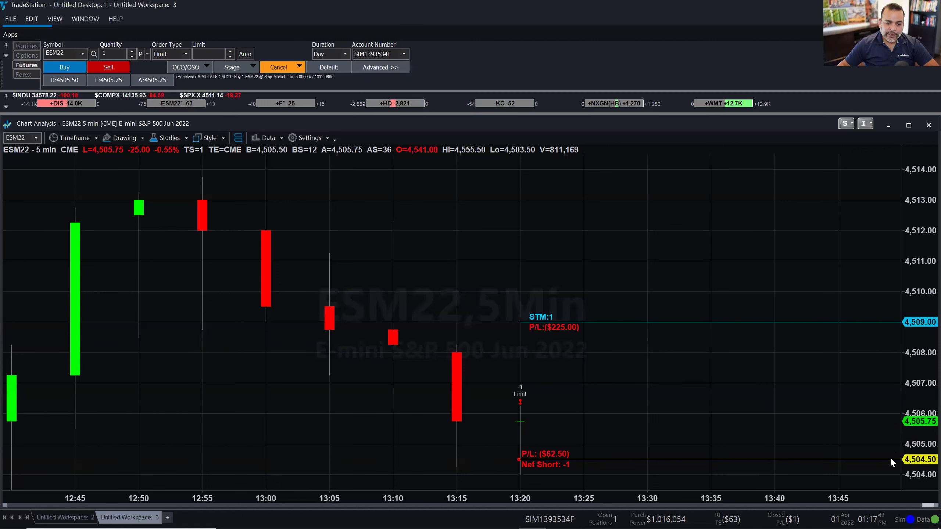
mouse_move(890, 486)
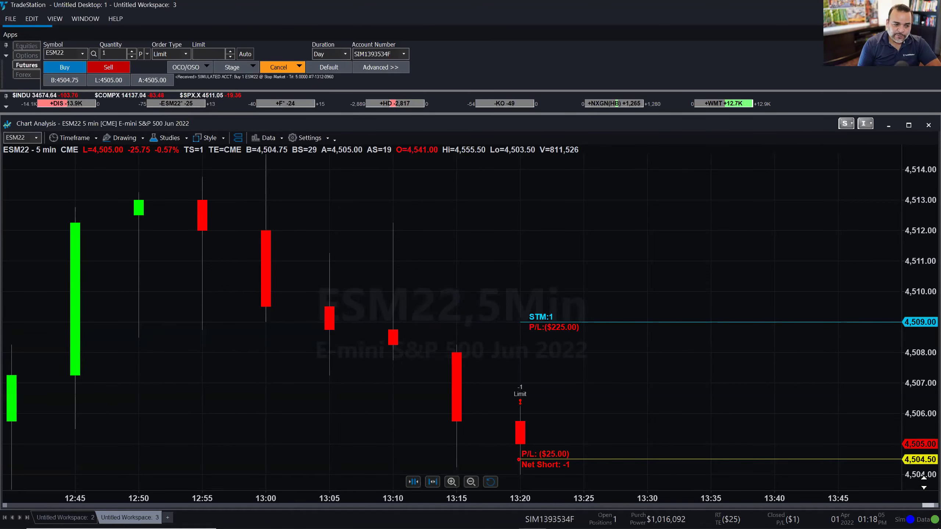
scroll(924, 478, "down", 5)
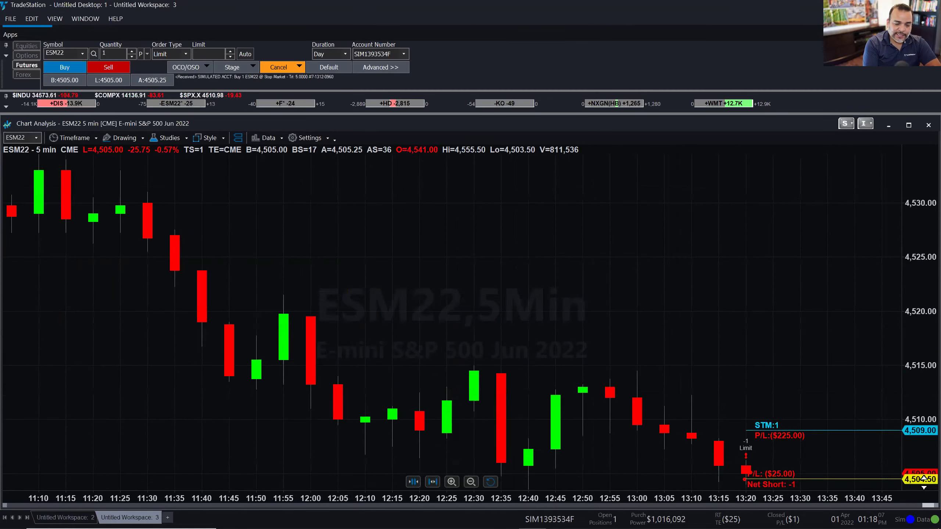
scroll(924, 478, "up", 3)
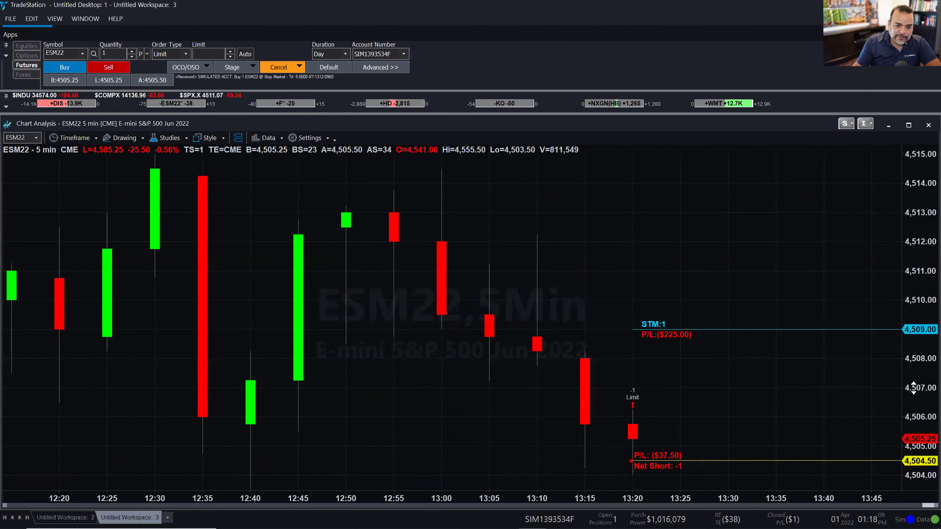
scroll(700, 442, "down", 4)
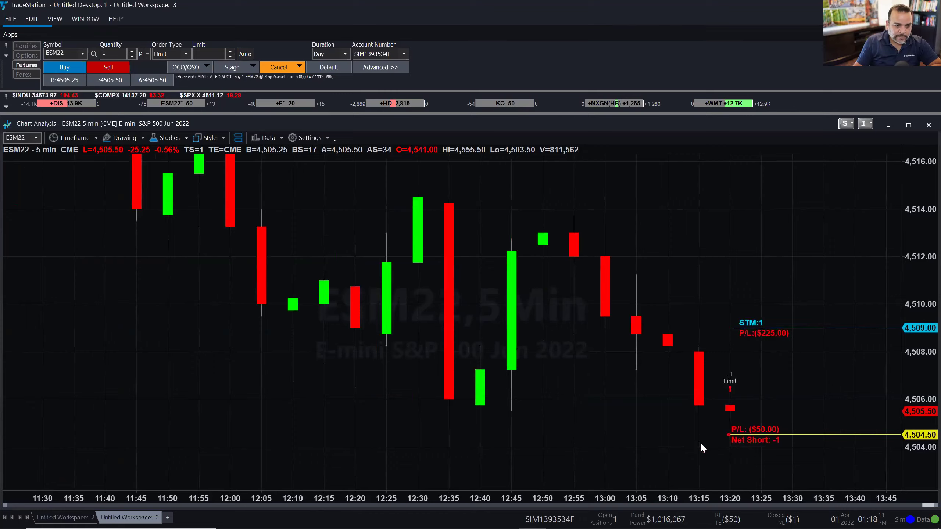
scroll(777, 454, "down", 2)
left_click_drag(732, 365, 551, 370)
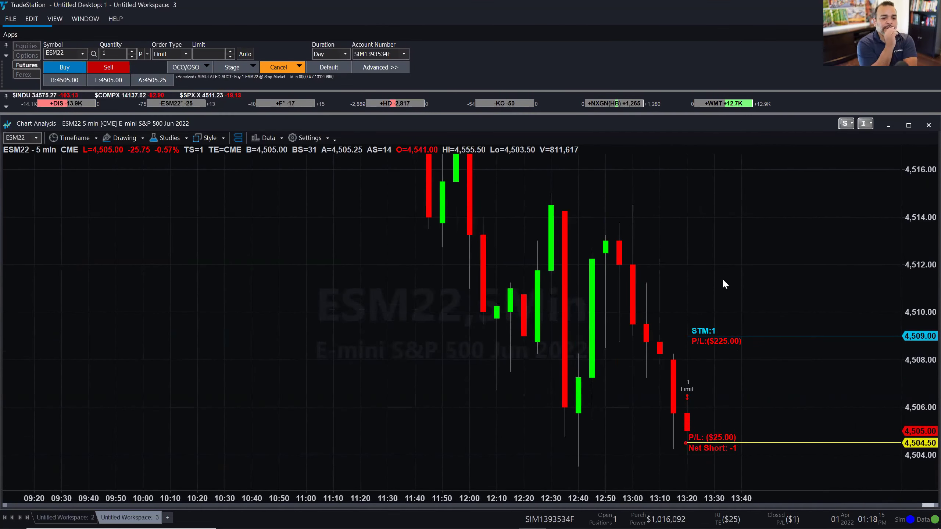